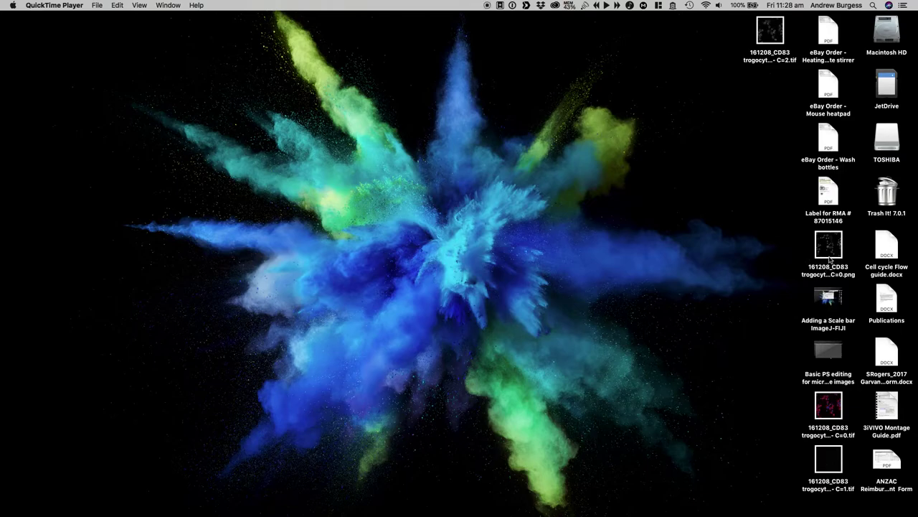
# Step: Open the C=0.png channel image from the desktop in Photoshop
pyautogui.click(830, 249)
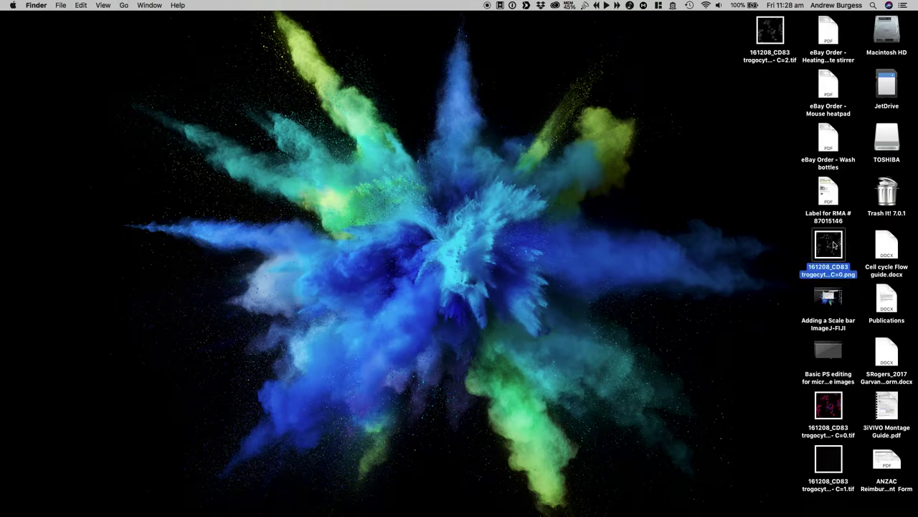
pyautogui.moveTo(830, 244)
pyautogui.mouseDown()
pyautogui.moveTo(11, 337)
pyautogui.moveTo(17, 362)
pyautogui.mouseUp()
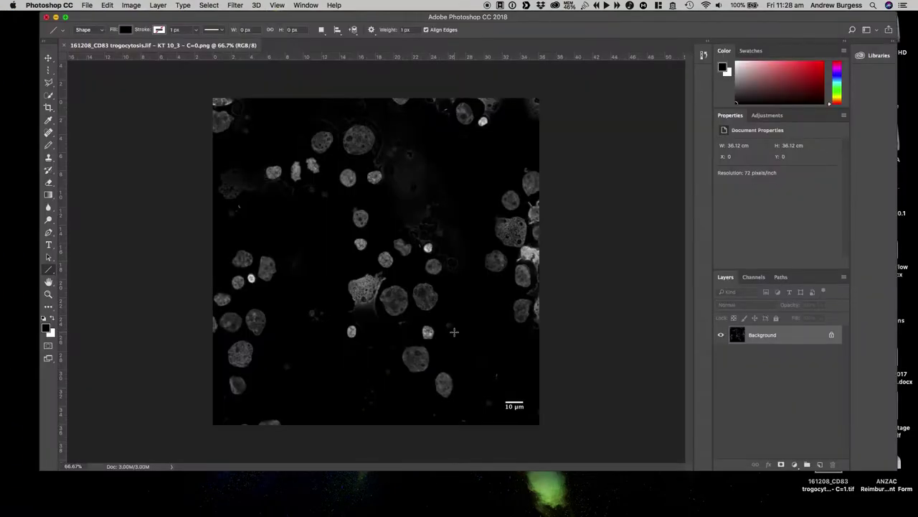
# Step: Reopen the C=0.tif colour composite from recent files, then return to the grayscale C=0.png
pyautogui.click(86, 5)
pyautogui.moveTo(108, 53)
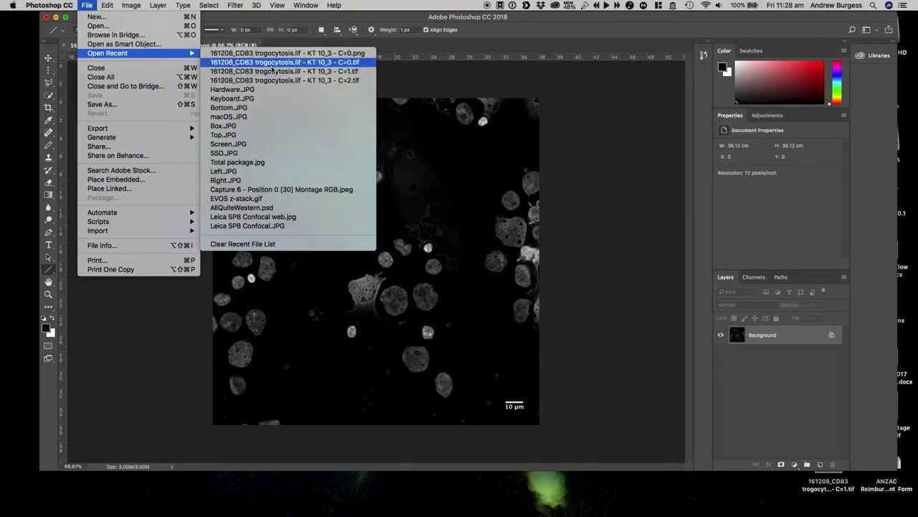
pyautogui.click(272, 70)
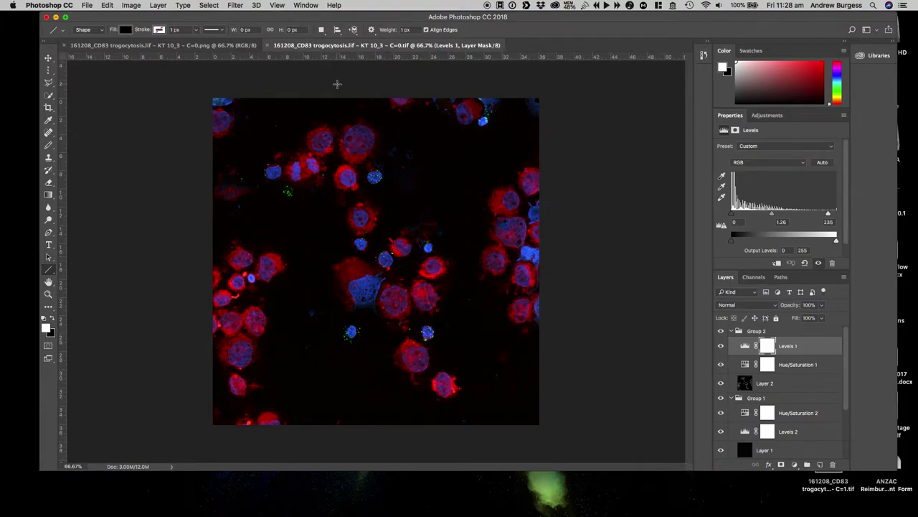
pyautogui.click(232, 48)
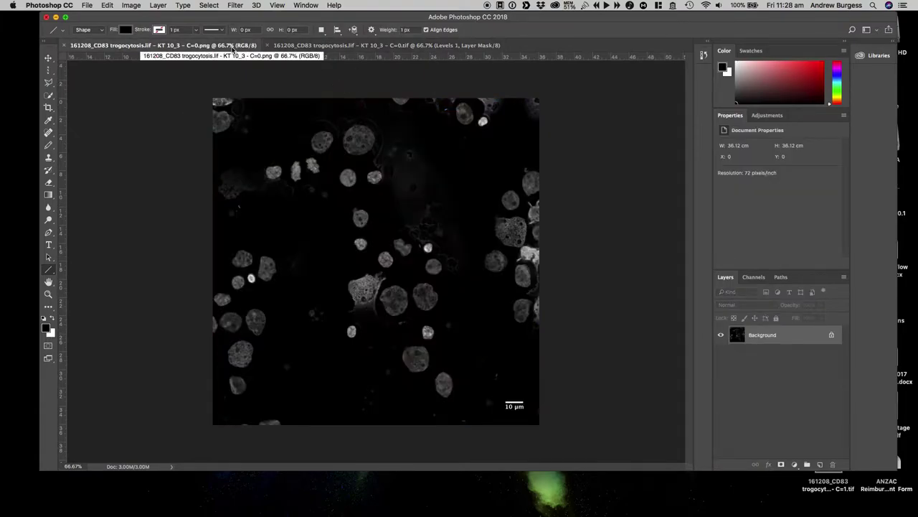
# Step: Paste the whole grayscale image into C=0.tif above the Background layer as Layer 3
pyautogui.press('super+a')
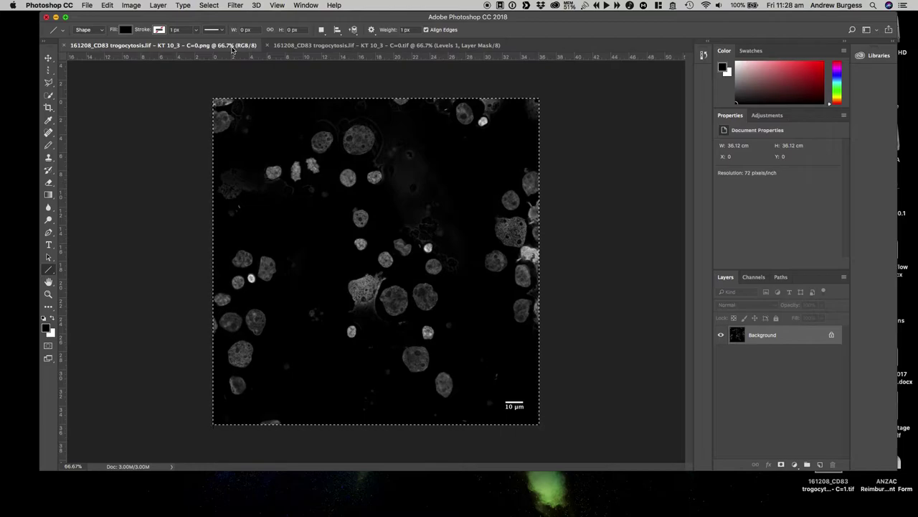
pyautogui.click(344, 46)
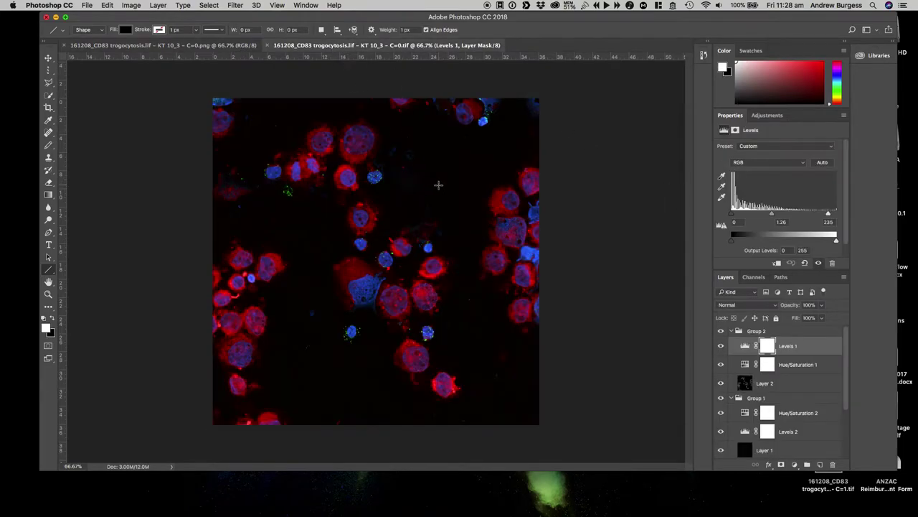
pyautogui.scroll(-3, 830, 417)
pyautogui.click(778, 451)
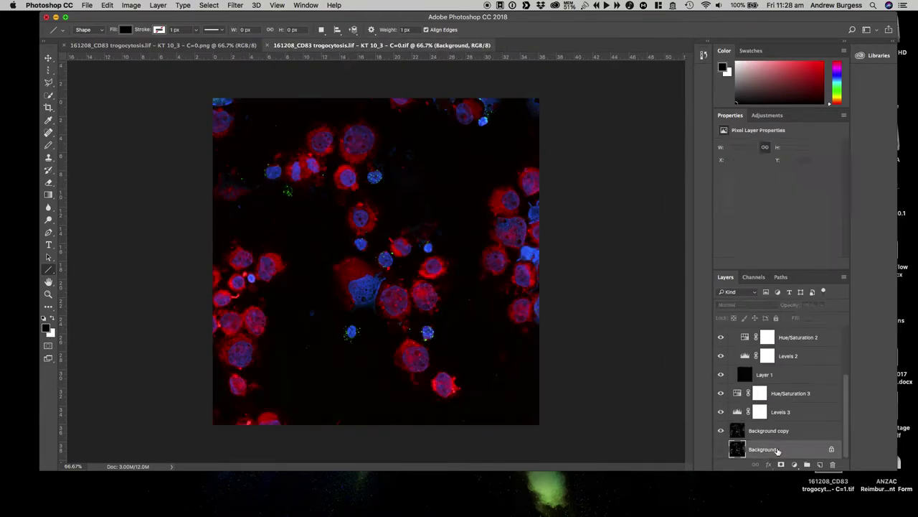
pyautogui.press('super+v')
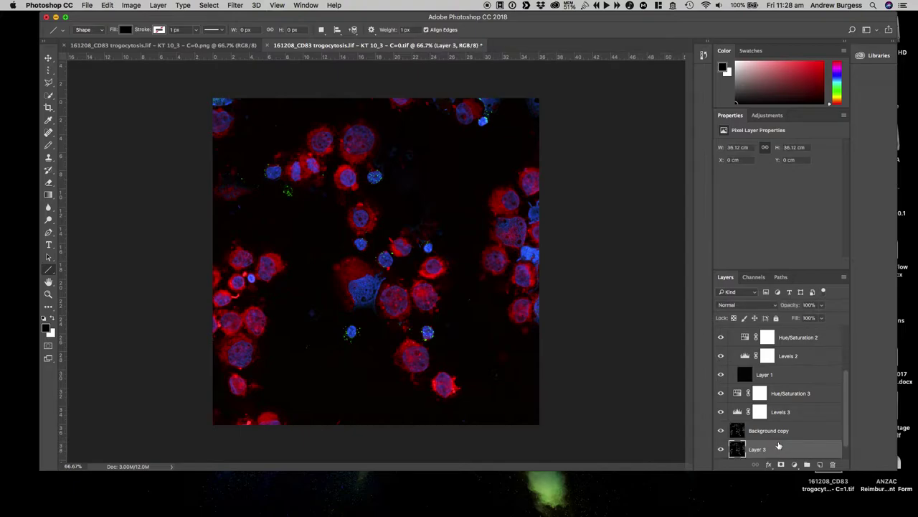
# Step: Hide the upper adjustment layers and Layer 1 so Layer 3 shows on its own
pyautogui.click(721, 449)
pyautogui.moveTo(721, 337); pyautogui.dragTo(724, 430)
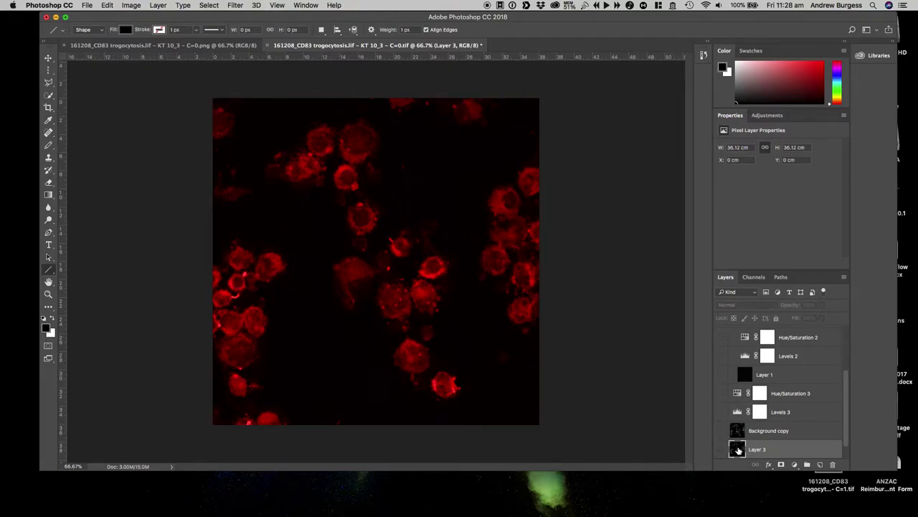
pyautogui.click(721, 449)
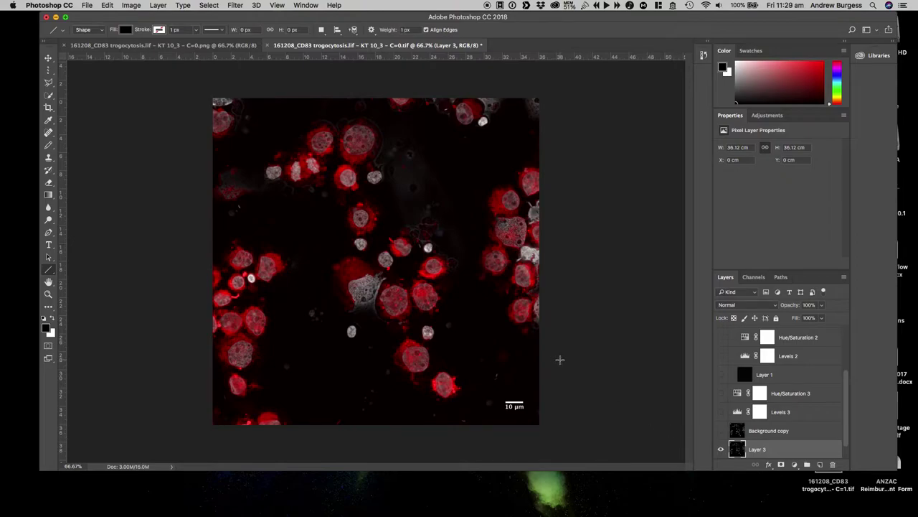
# Step: Zoom to the 10 µm scale bar and draw a line matching its length along its top
pyautogui.scroll(5, 548, 379)
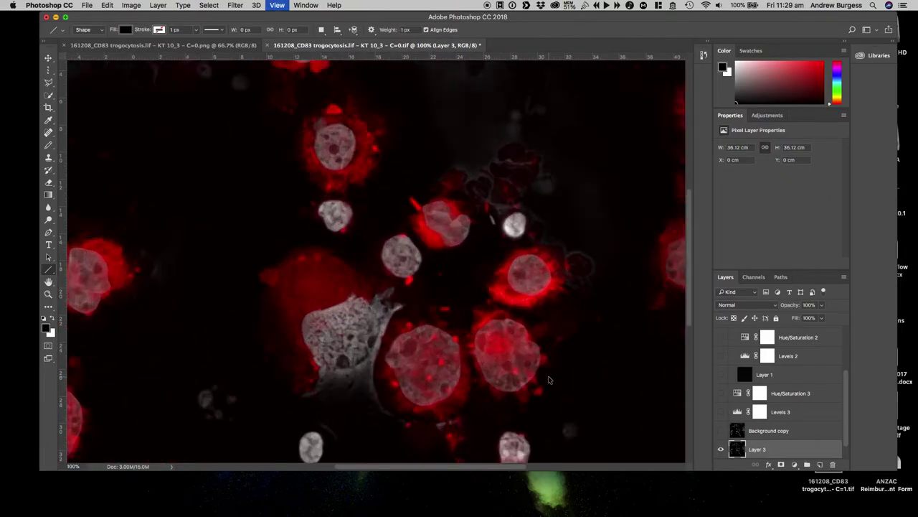
pyautogui.scroll(-5, 542, 349)
pyautogui.hscroll(3, 542, 349)
pyautogui.hscroll(3, 542, 349)
pyautogui.hscroll(3, 542, 348)
pyautogui.hscroll(2, 542, 347)
pyautogui.hscroll(3, 542, 347)
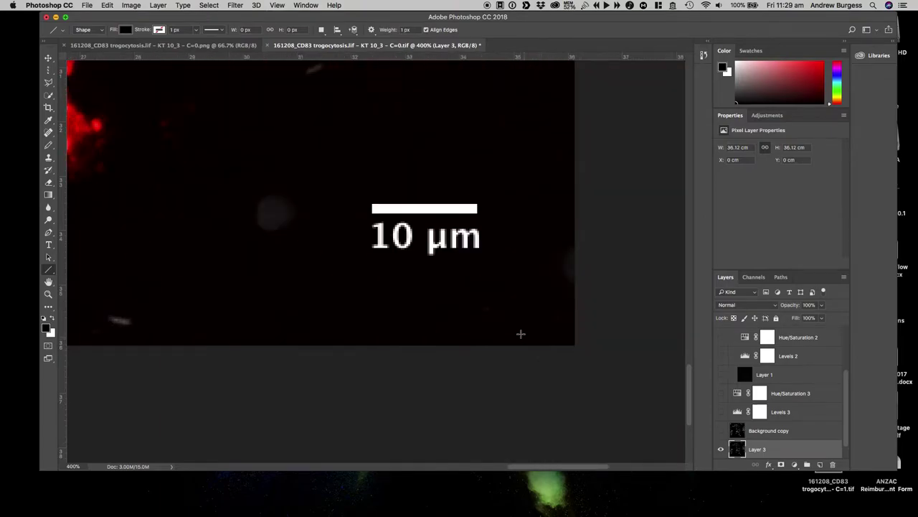
pyautogui.scroll(2, 518, 332)
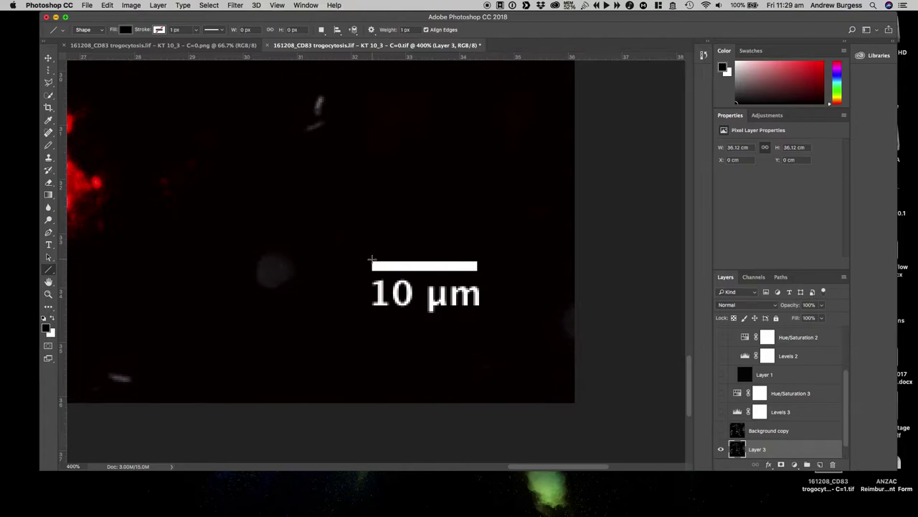
pyautogui.moveTo(372, 259); pyautogui.dragTo(478, 258)
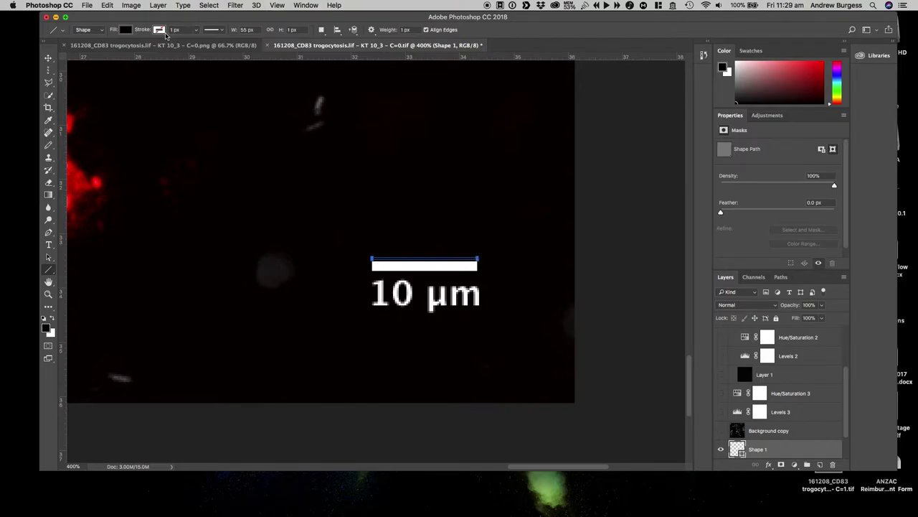
# Step: Set the line's fill and stroke colours to white
pyautogui.click(126, 30)
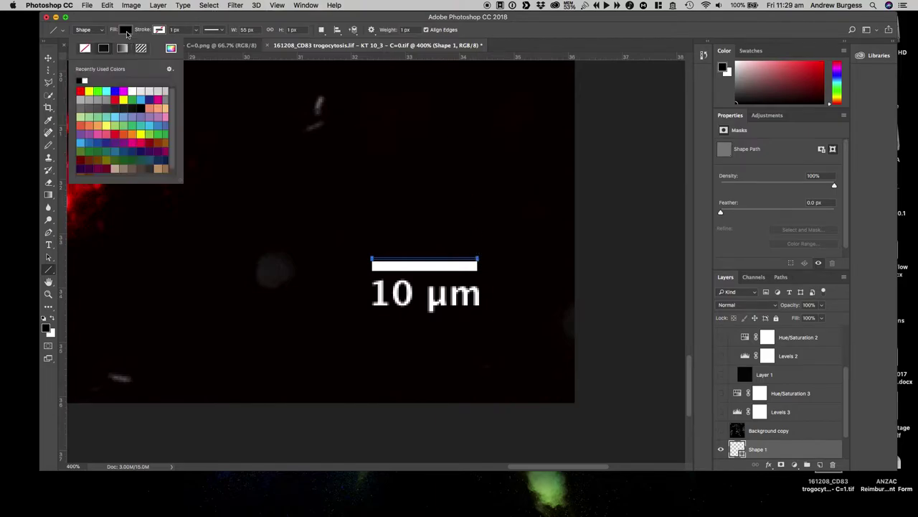
pyautogui.click(86, 80)
pyautogui.click(158, 30)
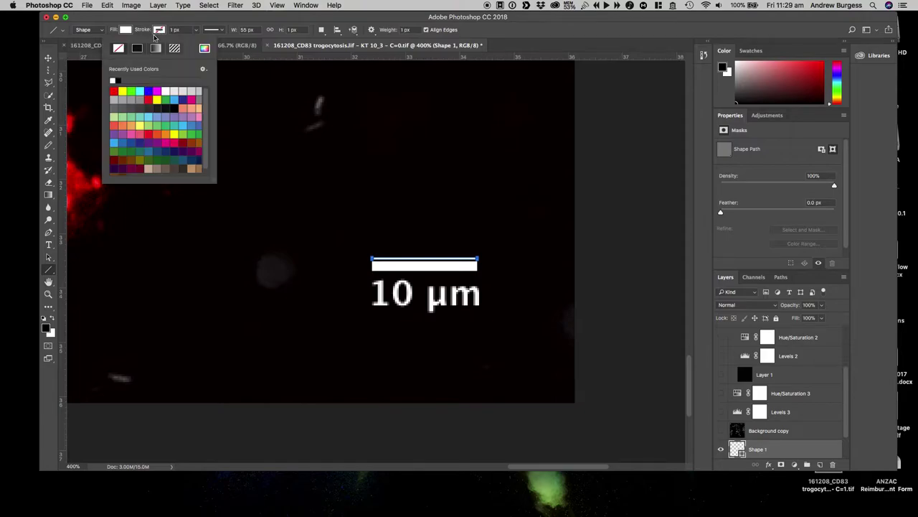
pyautogui.click(113, 81)
pyautogui.click(199, 21)
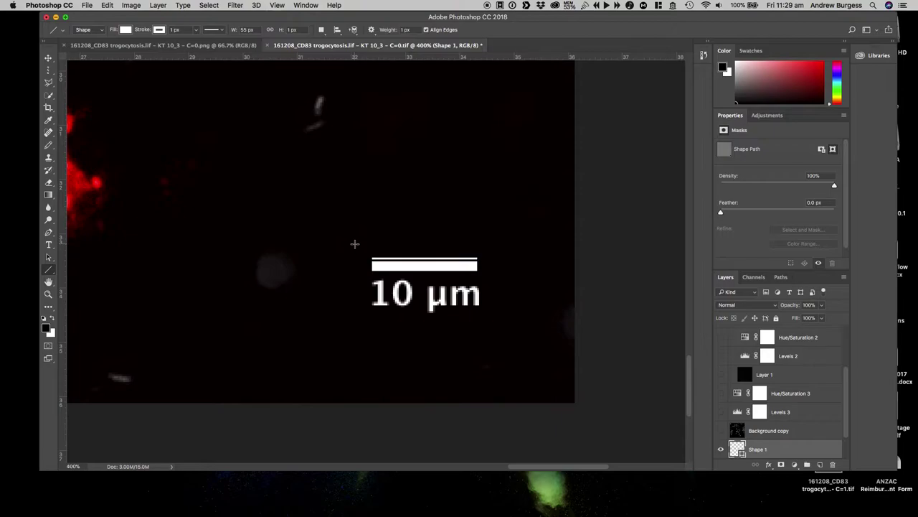
# Step: Stretch the white line to 400% height as a thick bar and move Shape 1 up the layer stack
pyautogui.hotkey('ctrl', 't')
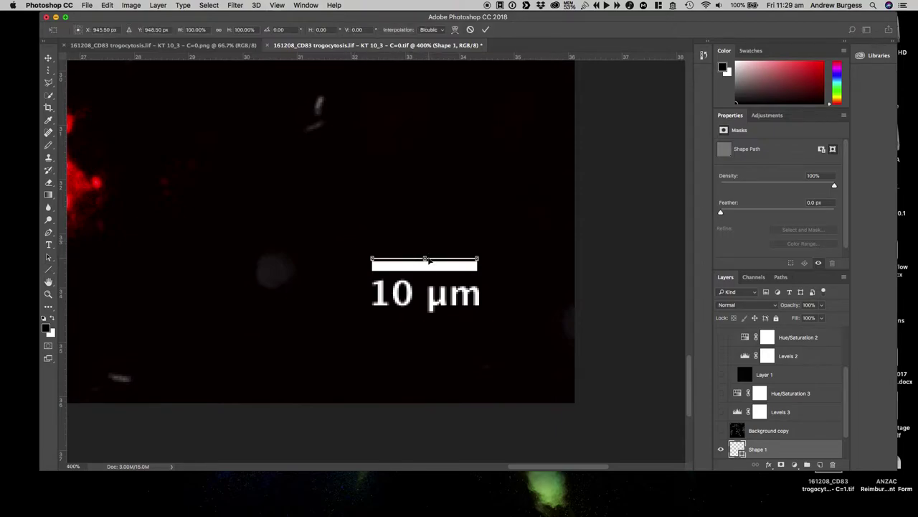
pyautogui.press('Return')
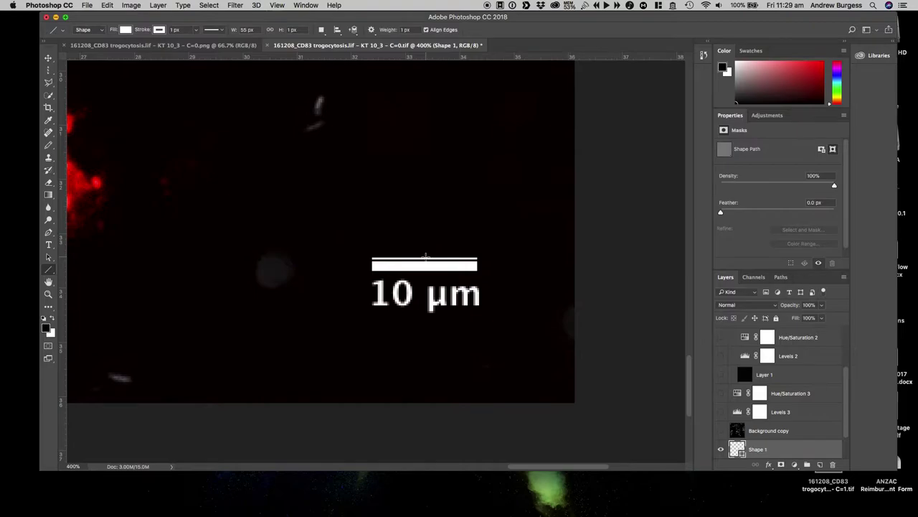
pyautogui.click(106, 5)
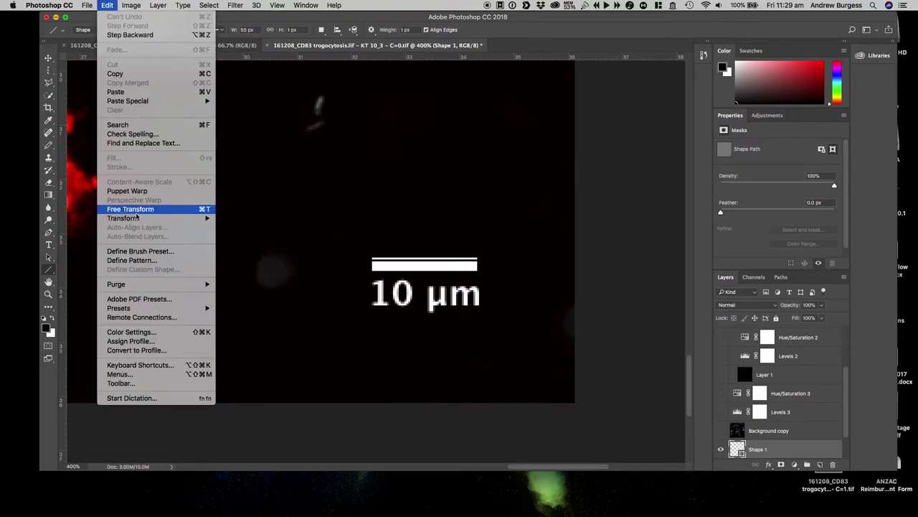
pyautogui.click(187, 209)
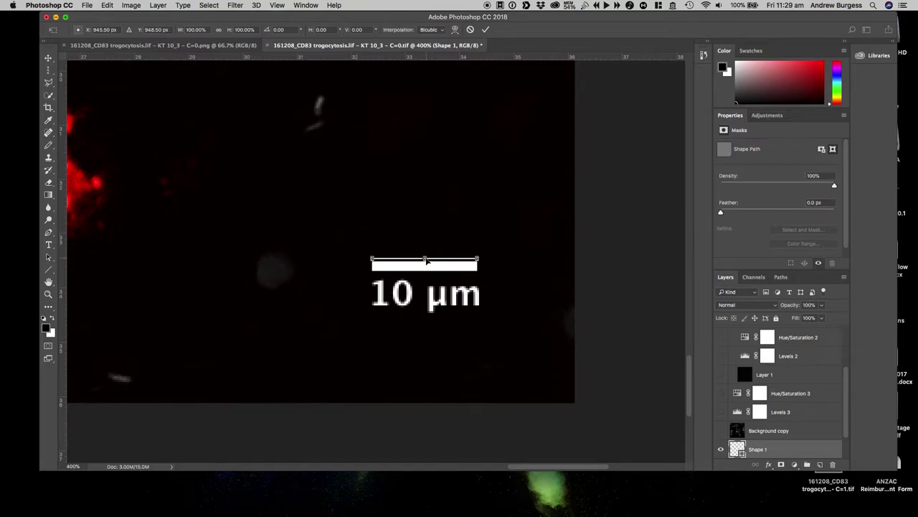
pyautogui.moveTo(426, 255); pyautogui.dragTo(426, 252)
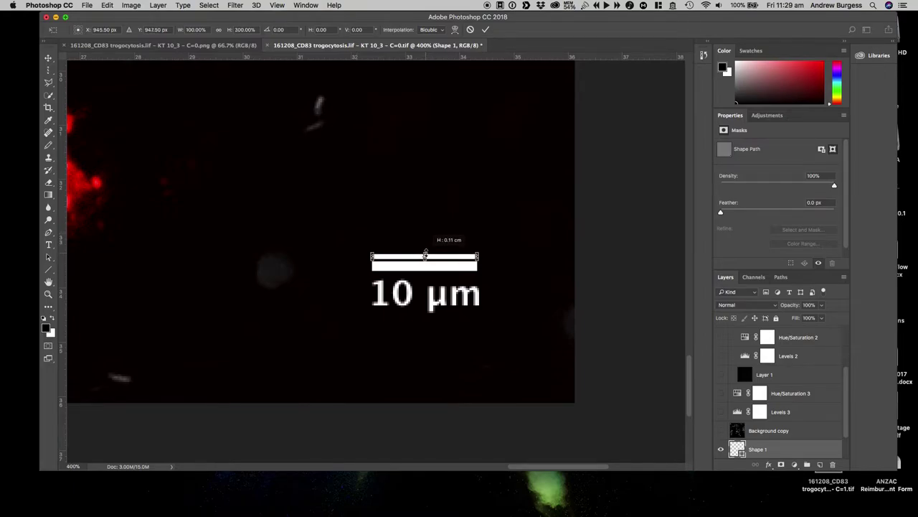
pyautogui.press('Return')
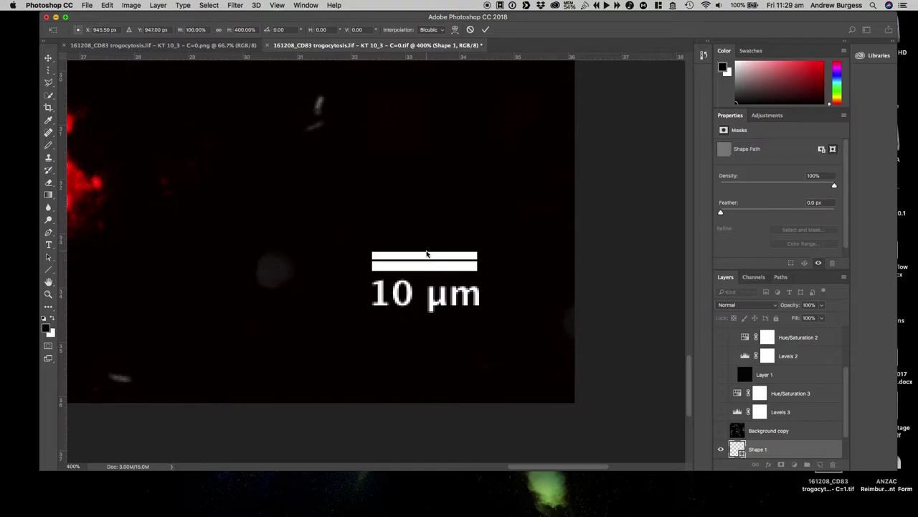
pyautogui.moveTo(778, 451); pyautogui.dragTo(778, 327)
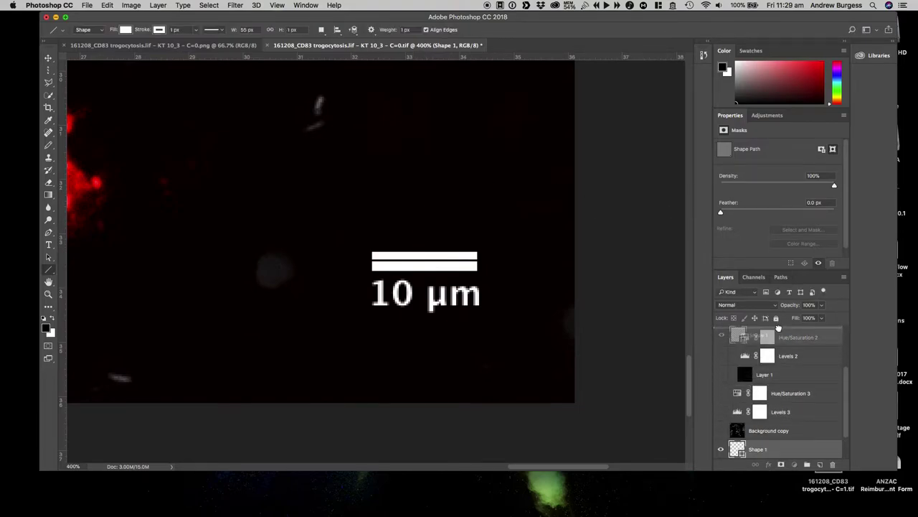
# Step: Move Shape 1 into Group 2, show Hue/Saturation 3 and Levels 3, and hide the labelled scale bar copy
pyautogui.moveTo(778, 327)
pyautogui.mouseDown()
pyautogui.moveTo(789, 406)
pyautogui.moveTo(780, 338)
pyautogui.mouseUp()
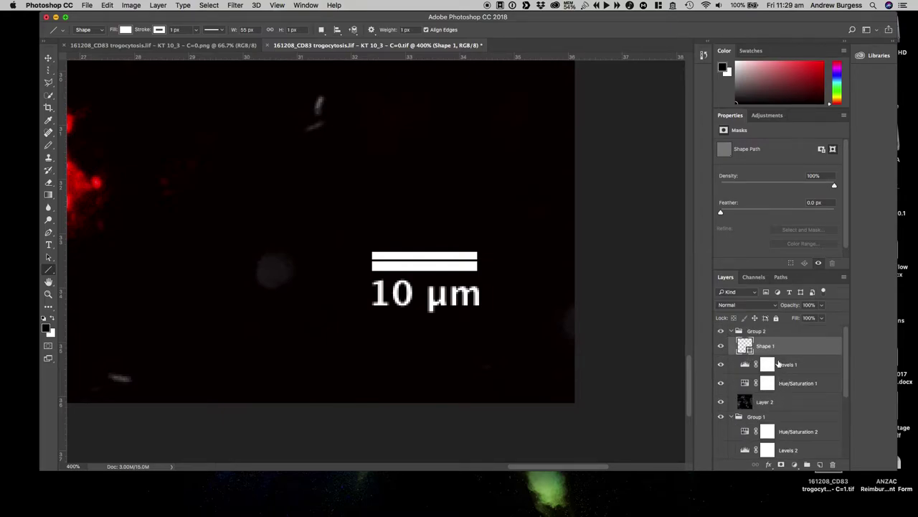
pyautogui.moveTo(775, 346)
pyautogui.mouseDown()
pyautogui.moveTo(771, 328)
pyautogui.moveTo(757, 329)
pyautogui.mouseUp()
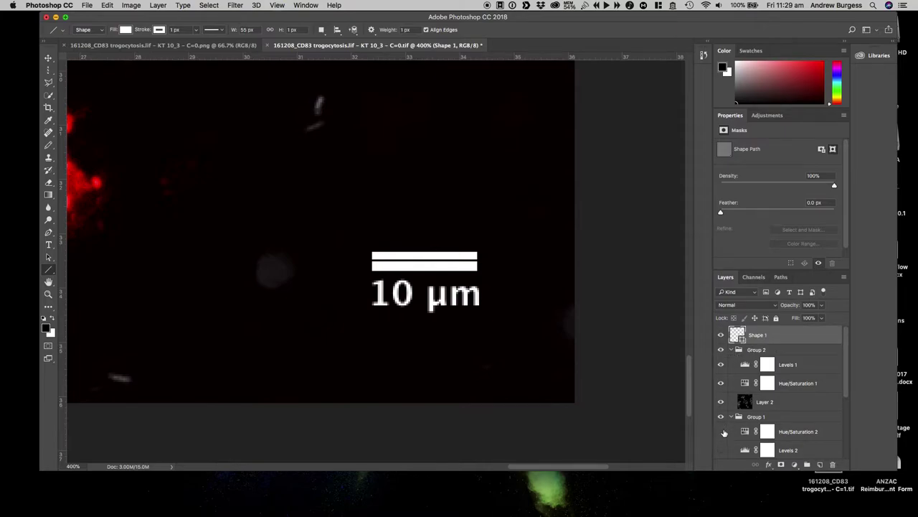
pyautogui.scroll(-5, 723, 440)
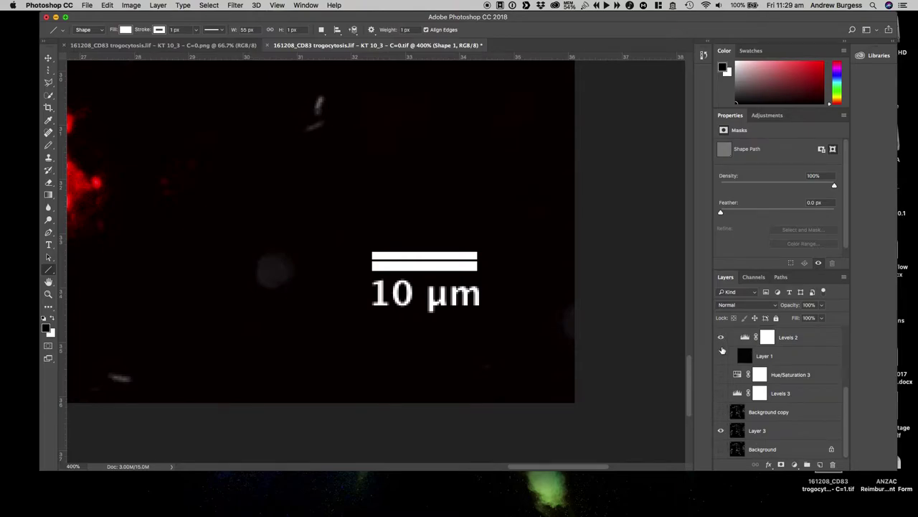
pyautogui.click(721, 374)
pyautogui.click(721, 393)
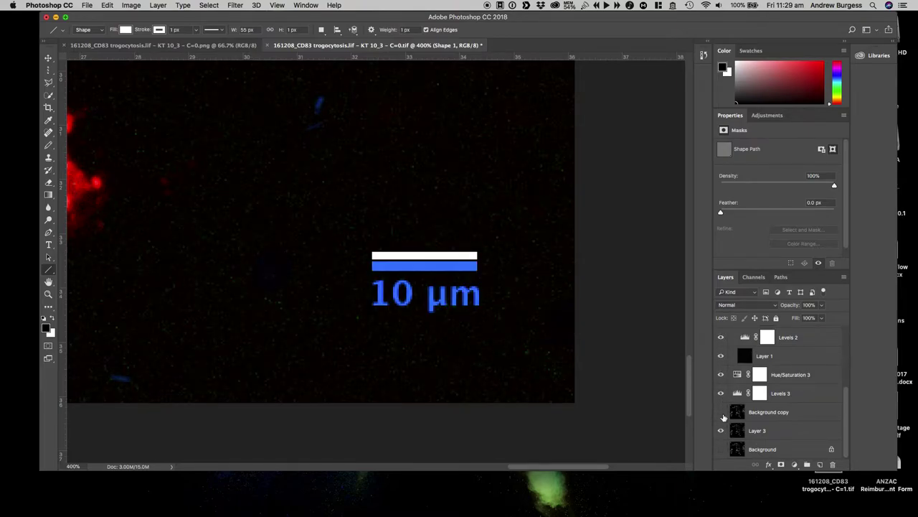
pyautogui.click(721, 411)
pyautogui.scroll(2, 743, 435)
pyautogui.scroll(2, 744, 434)
pyautogui.scroll(1, 743, 435)
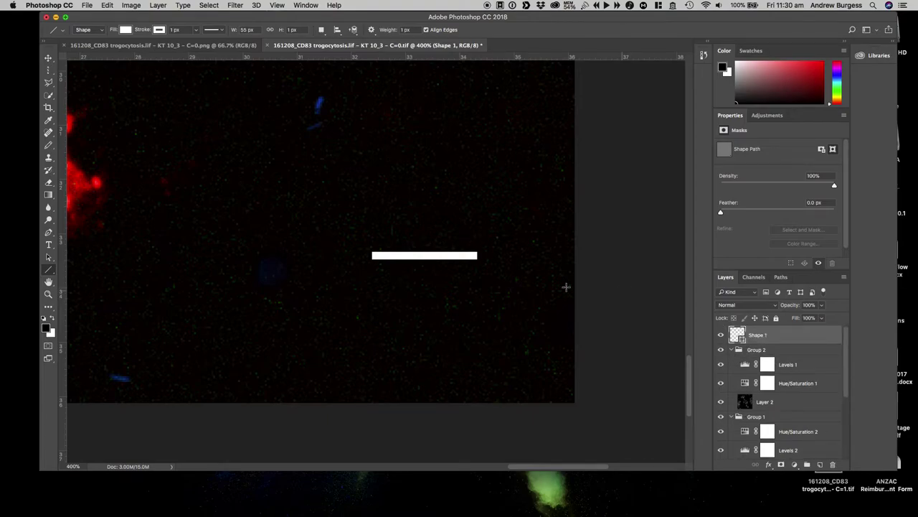
# Step: Zoom out and move the scale bar up from the image corner, undoing an accidental image-layer move
pyautogui.hotkey('ctrl', '-')
pyautogui.hotkey('ctrl', '-')
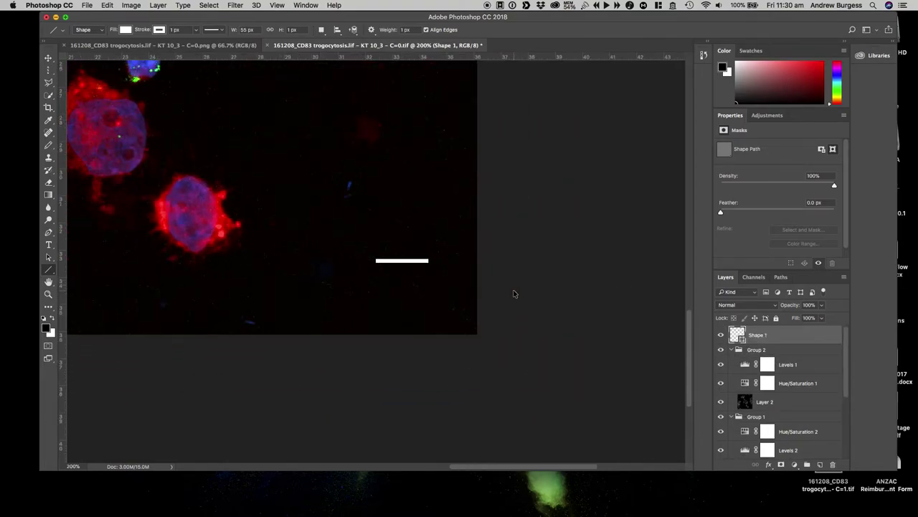
pyautogui.hotkey('ctrl', '-')
pyautogui.hotkey('ctrl', '-')
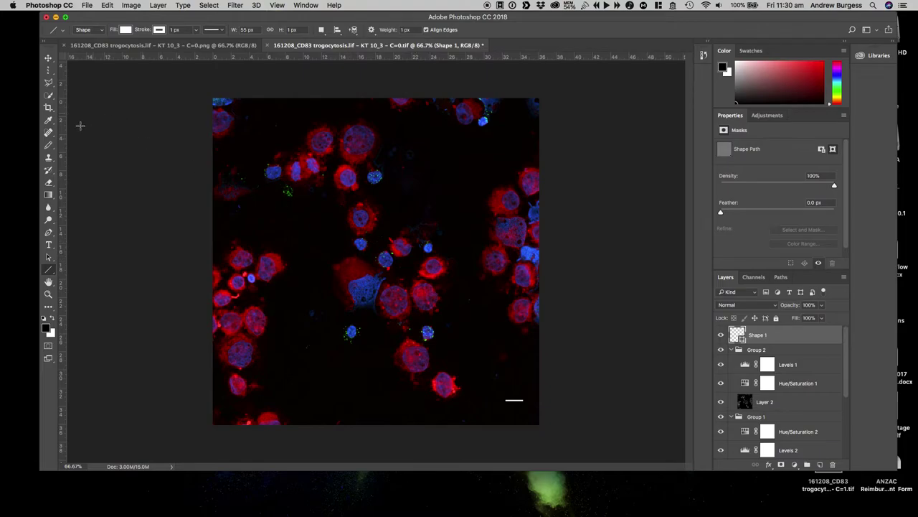
pyautogui.click(49, 282)
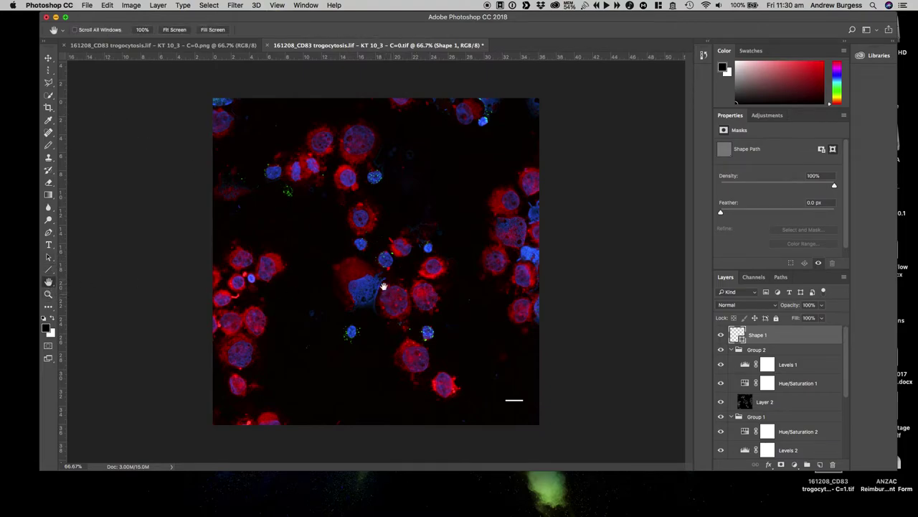
pyautogui.click(48, 59)
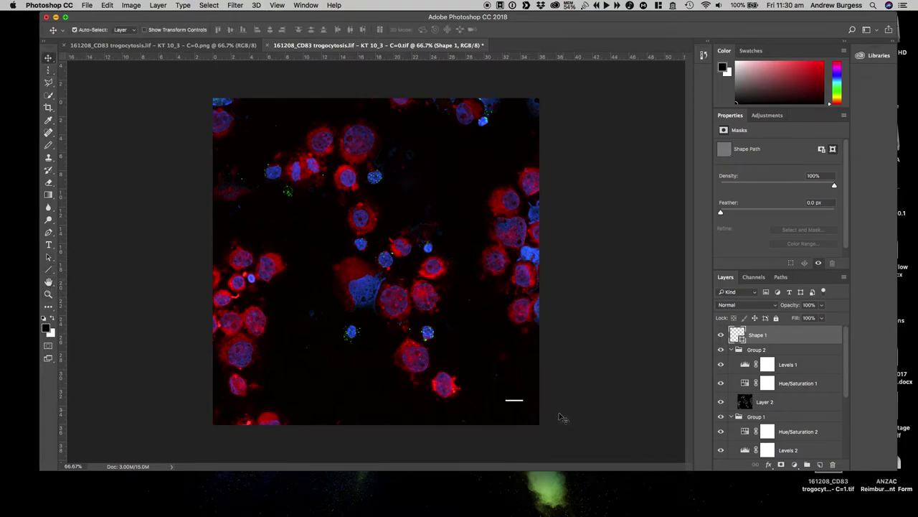
pyautogui.moveTo(514, 406)
pyautogui.mouseDown()
pyautogui.moveTo(333, 368)
pyautogui.moveTo(344, 364)
pyautogui.mouseUp()
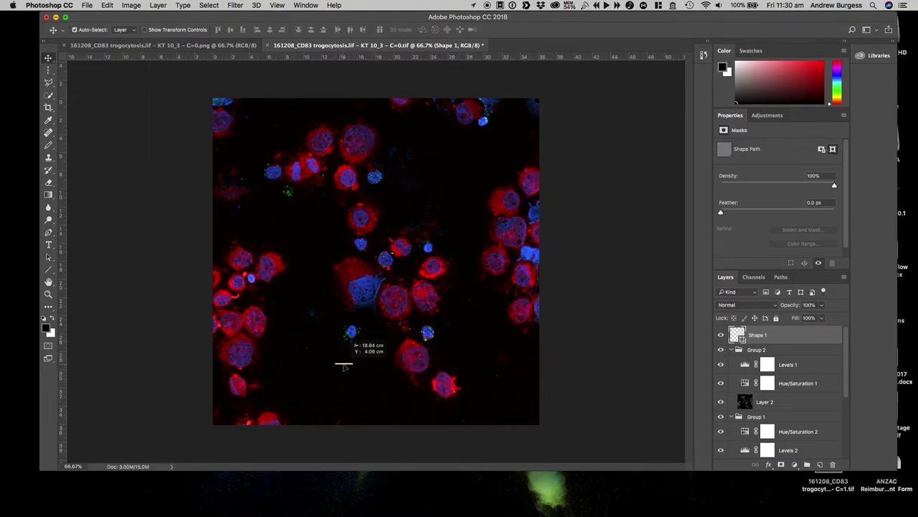
pyautogui.click(48, 69)
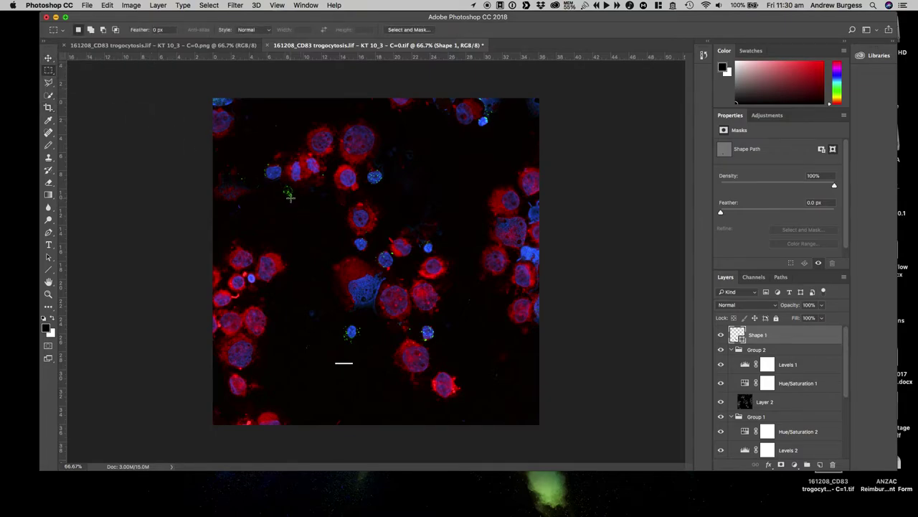
pyautogui.moveTo(295, 199)
pyautogui.mouseDown()
pyautogui.moveTo(470, 372)
pyautogui.moveTo(474, 351)
pyautogui.mouseUp()
pyautogui.click(502, 369)
pyautogui.click(48, 57)
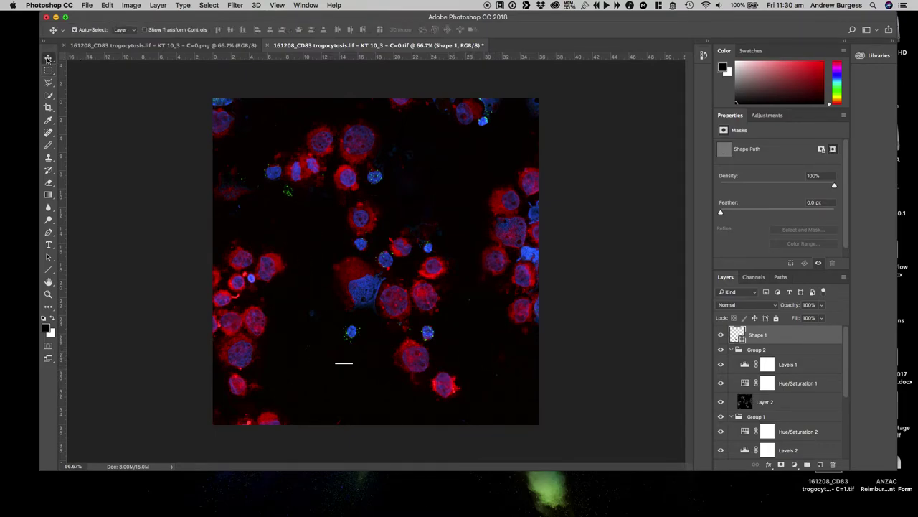
pyautogui.moveTo(349, 369)
pyautogui.mouseDown()
pyautogui.moveTo(325, 343)
pyautogui.moveTo(344, 365)
pyautogui.mouseUp()
pyautogui.hotkey('ctrl', 'z')
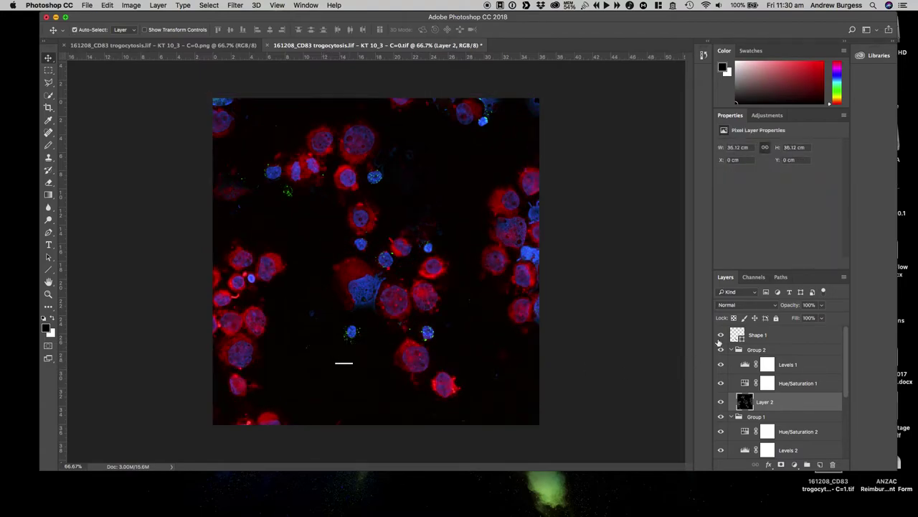
# Step: With the Shape 1 layer selected, place the scale bar lower-right of the central cells
pyautogui.click(752, 336)
pyautogui.moveTo(352, 369); pyautogui.dragTo(350, 372)
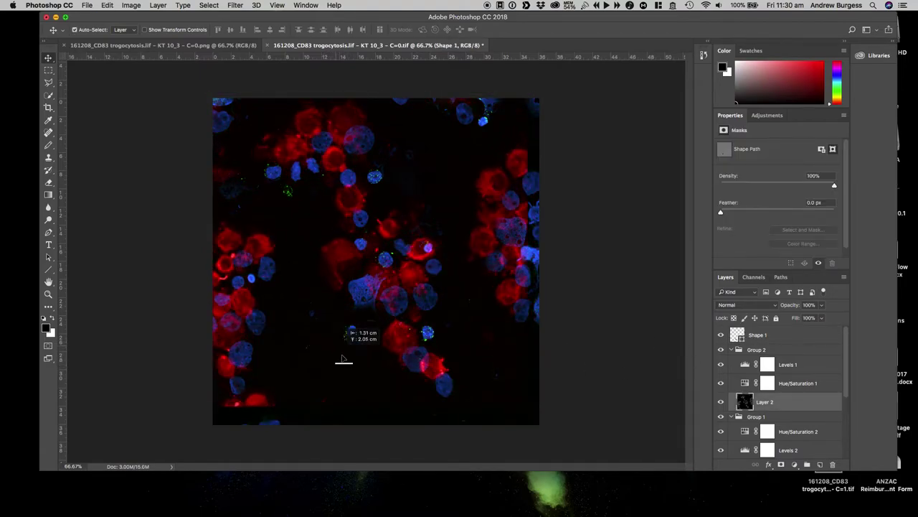
pyautogui.click(810, 336)
pyautogui.moveTo(342, 368); pyautogui.dragTo(335, 365)
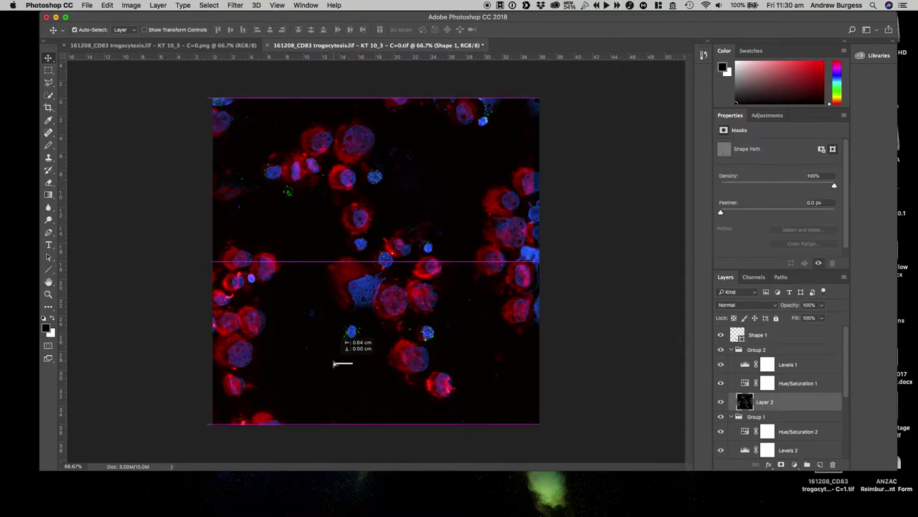
pyautogui.click(748, 338)
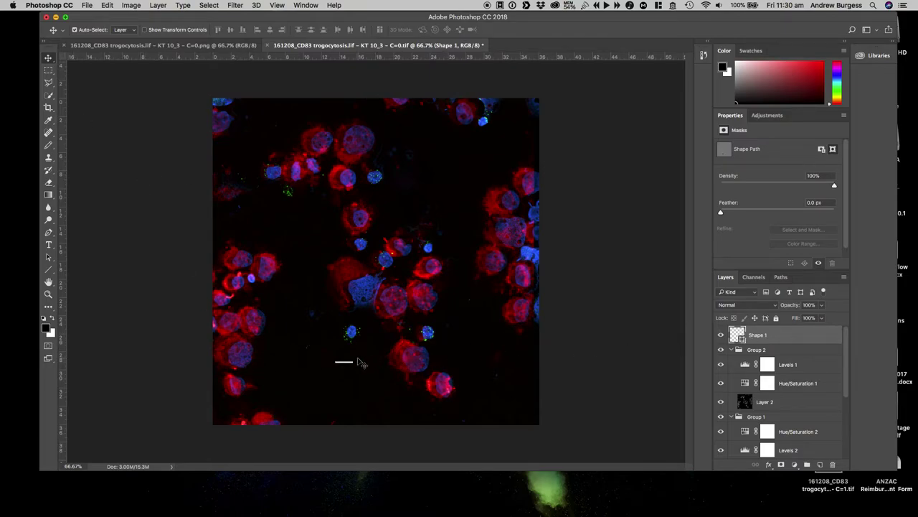
pyautogui.moveTo(352, 366); pyautogui.dragTo(402, 235)
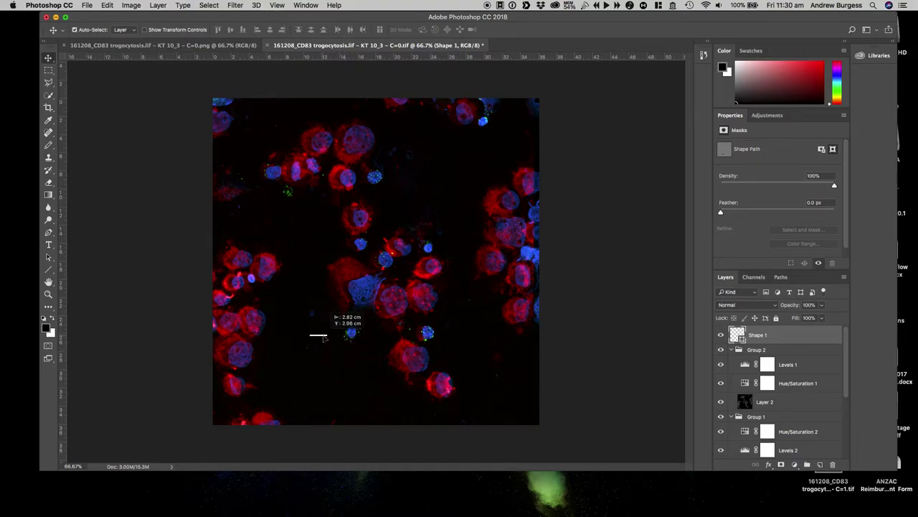
pyautogui.moveTo(401, 235); pyautogui.dragTo(458, 362)
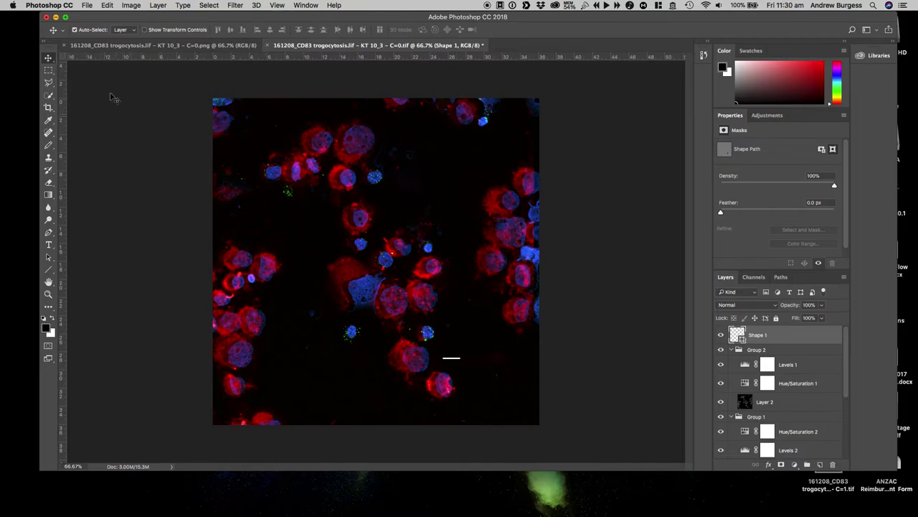
pyautogui.click(49, 70)
# Step: Marquee a square around the central cells and scale bar, Copy Merged it, and deselect
pyautogui.moveTo(308, 210); pyautogui.dragTo(467, 368)
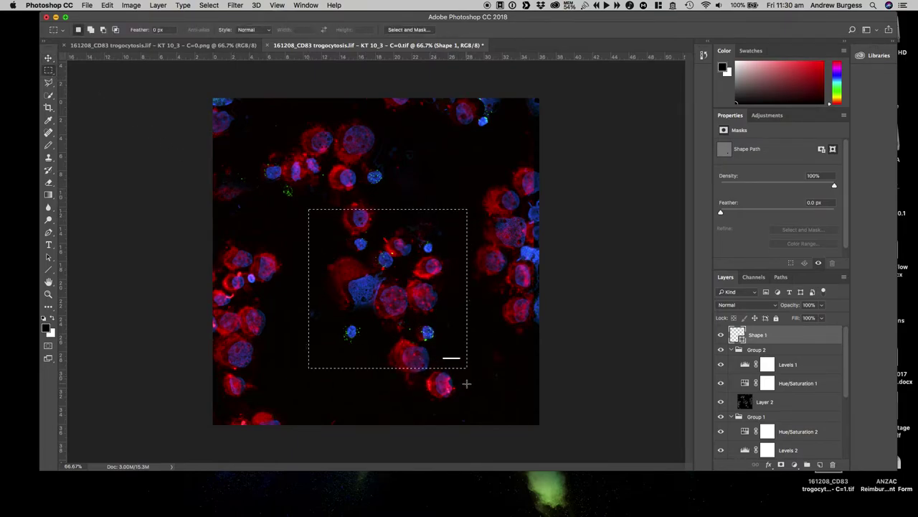
pyautogui.moveTo(445, 326); pyautogui.dragTo(444, 324)
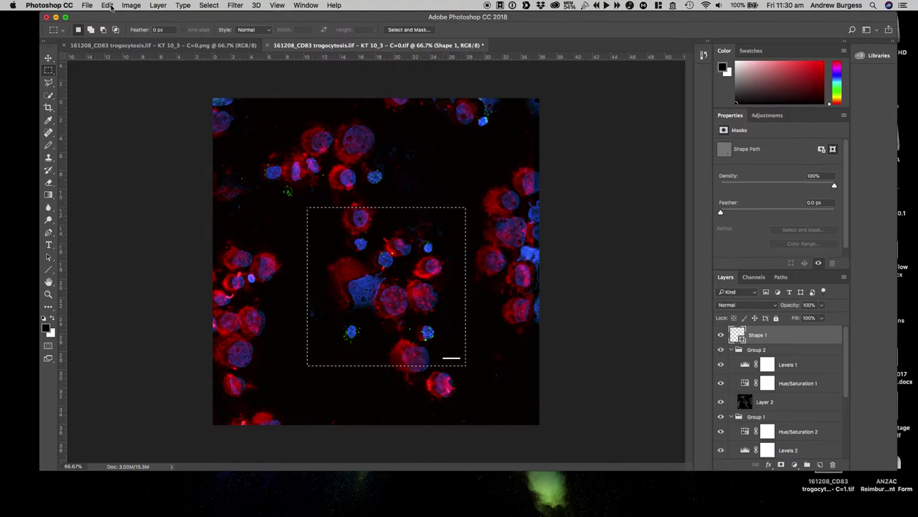
pyautogui.click(108, 6)
pyautogui.click(123, 86)
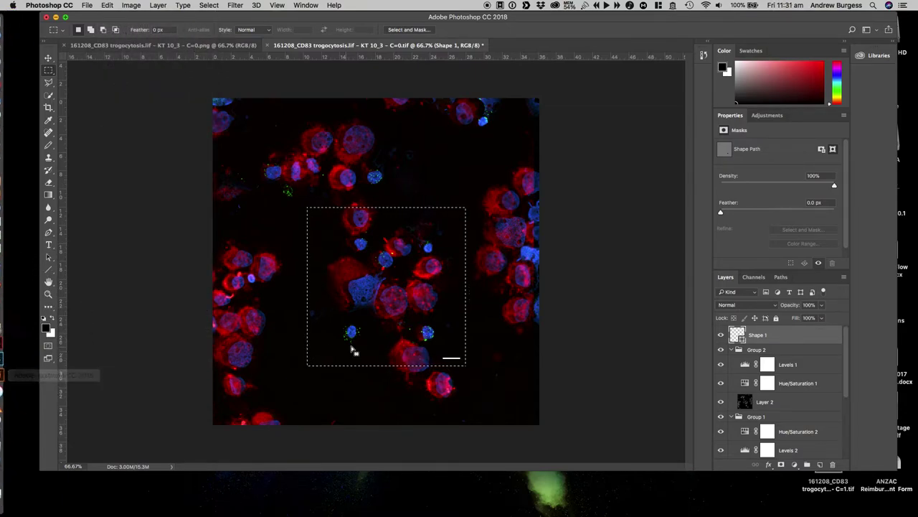
pyautogui.click(351, 351)
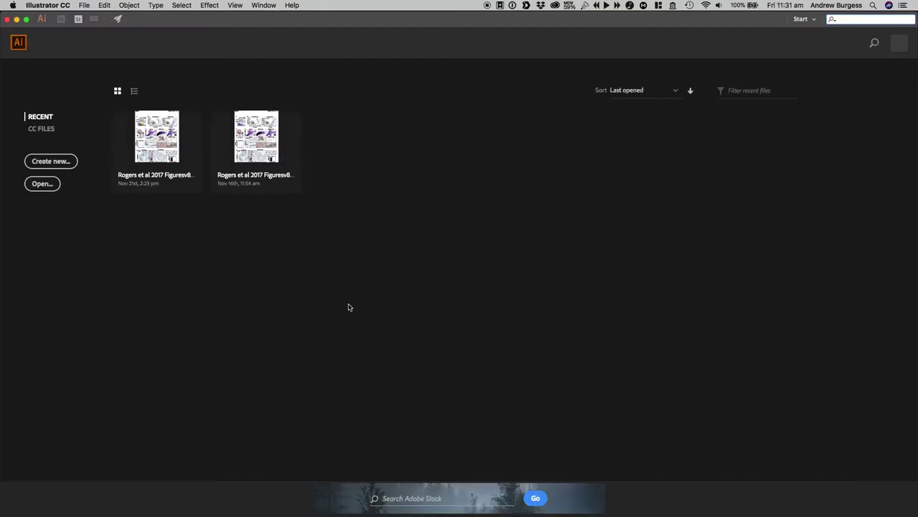
# Step: Create a new A4 document in Illustrator
pyautogui.click(47, 162)
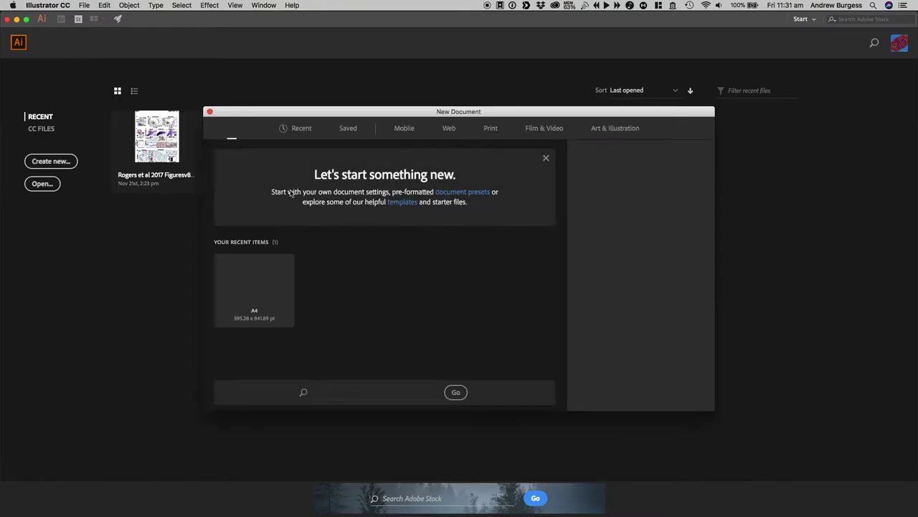
pyautogui.click(262, 285)
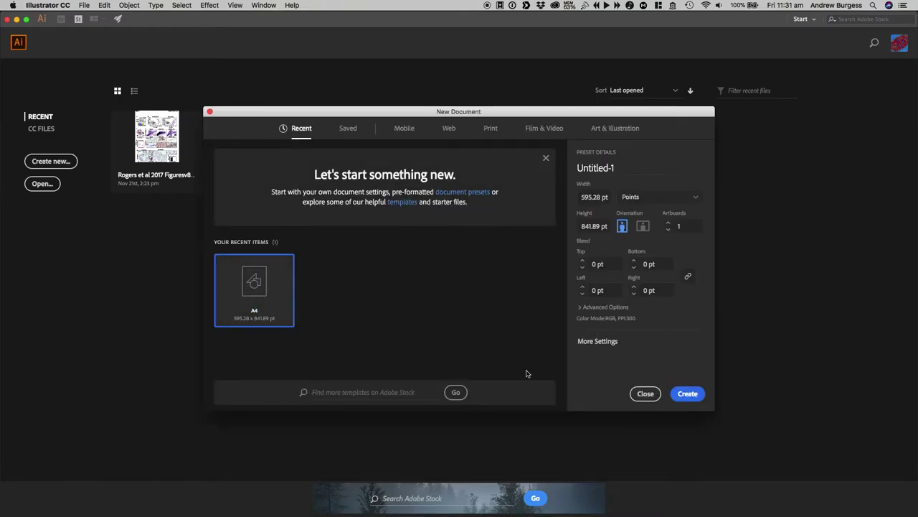
pyautogui.click(687, 395)
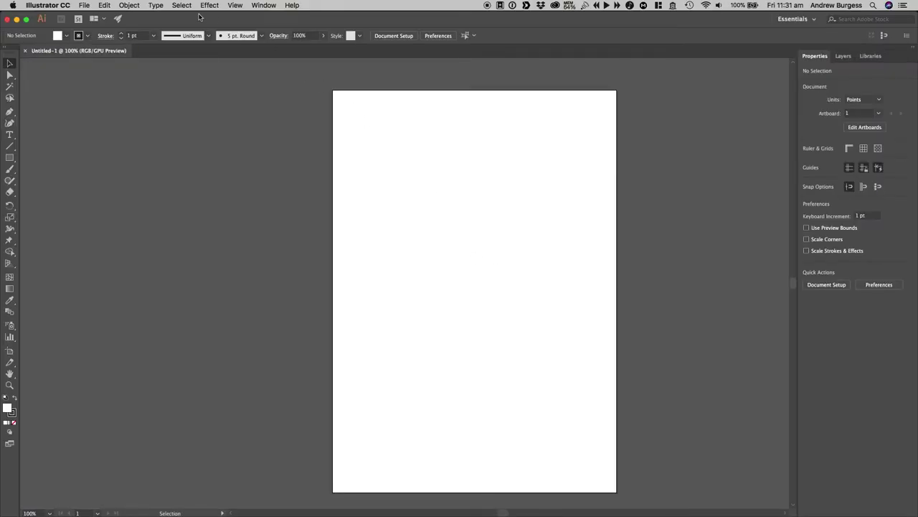
# Step: Paste the cell image and scale it to a small panel at the page's top right
pyautogui.click(105, 5)
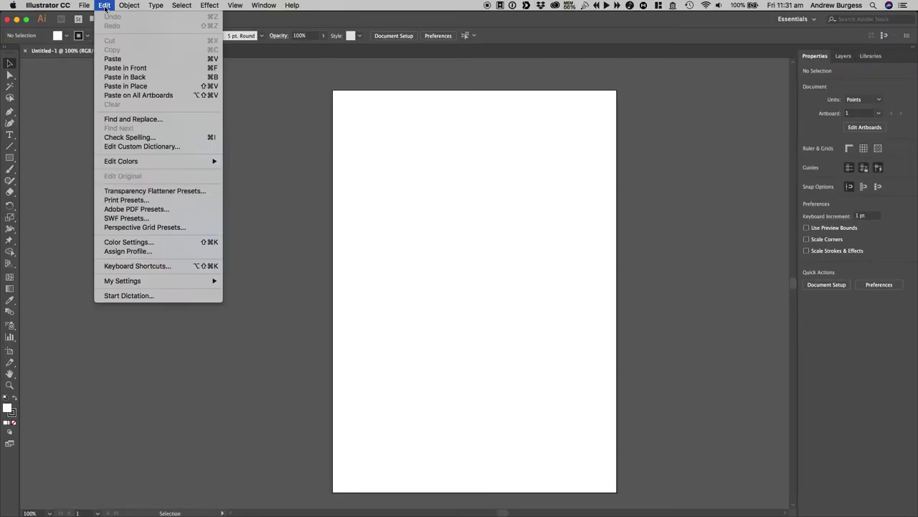
pyautogui.click(124, 62)
pyautogui.moveTo(454, 260); pyautogui.dragTo(517, 213)
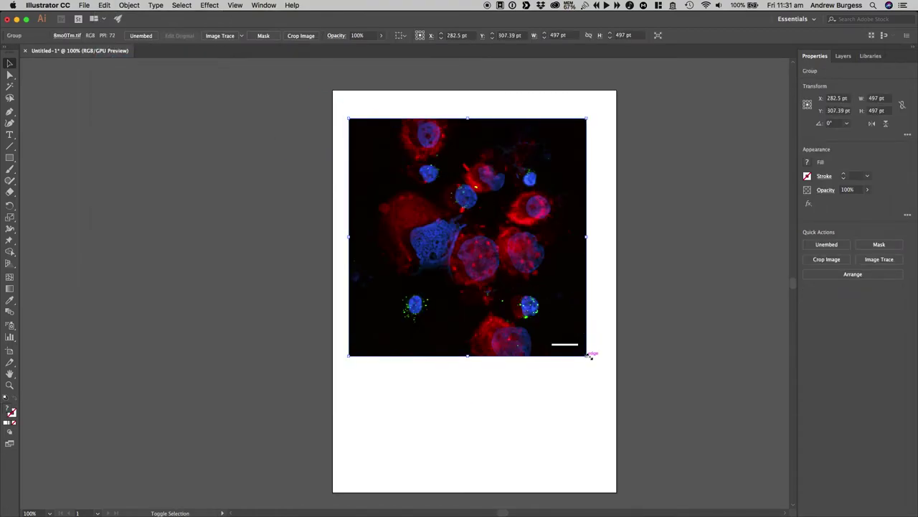
pyautogui.moveTo(588, 356); pyautogui.dragTo(444, 214)
pyautogui.click(463, 223)
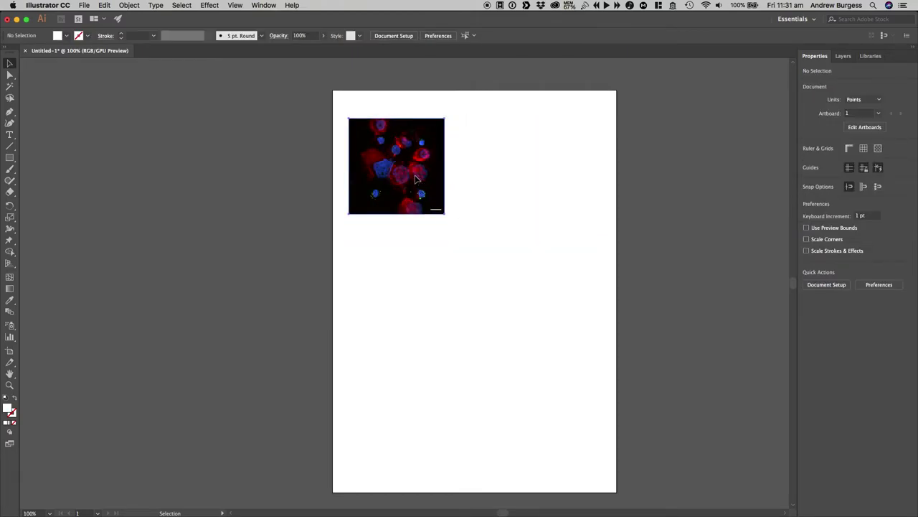
pyautogui.moveTo(416, 180); pyautogui.dragTo(543, 179)
pyautogui.moveTo(477, 213); pyautogui.dragTo(506, 182)
pyautogui.click(500, 217)
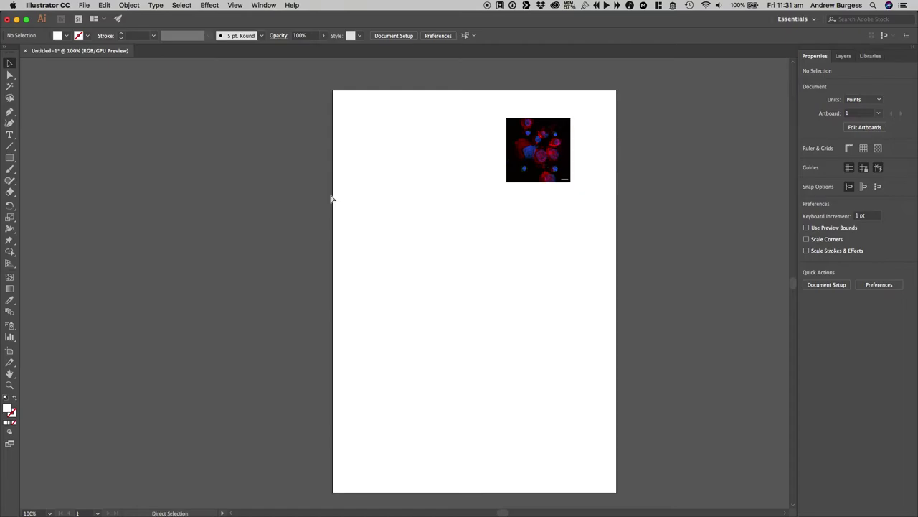
pyautogui.press('super+Tab')
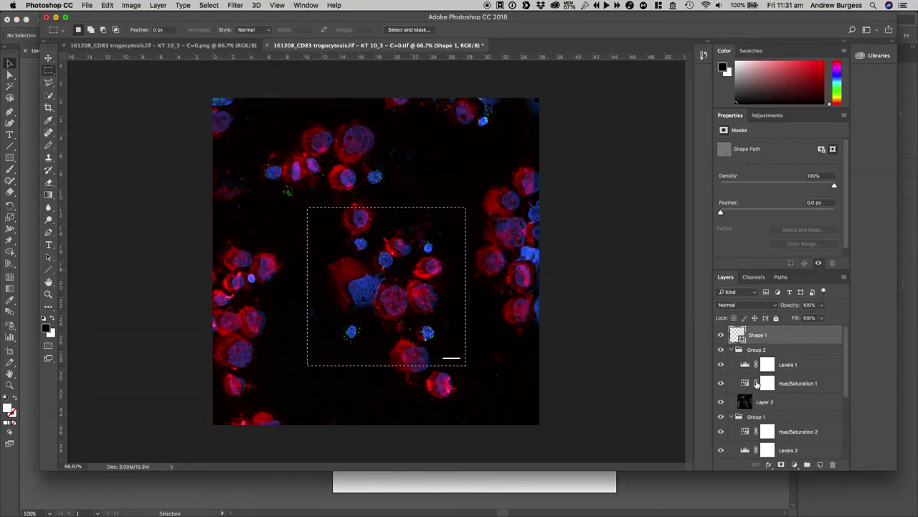
# Step: Hide the red and green channel groups and the blue tint, then Copy Merged the greyscale nuclei
pyautogui.click(722, 350)
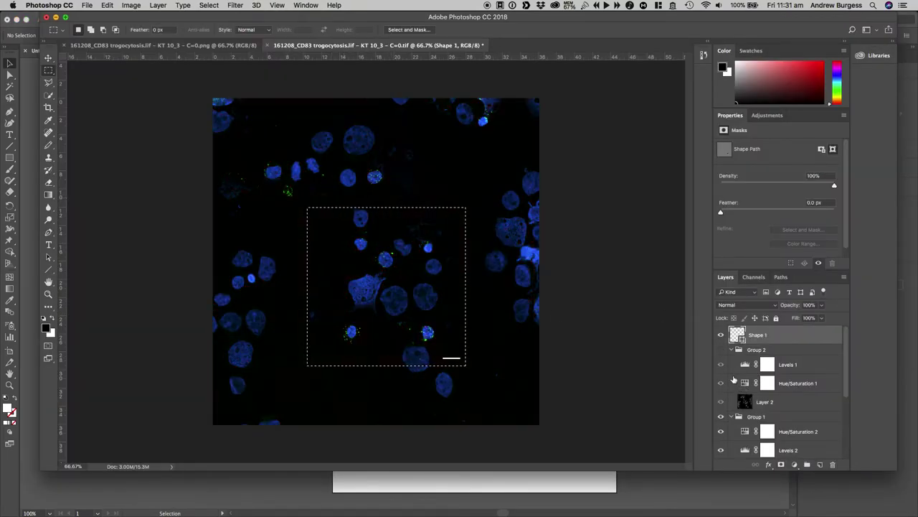
pyautogui.scroll(-3, 723, 359)
pyautogui.click(721, 371)
pyautogui.scroll(-3, 721, 395)
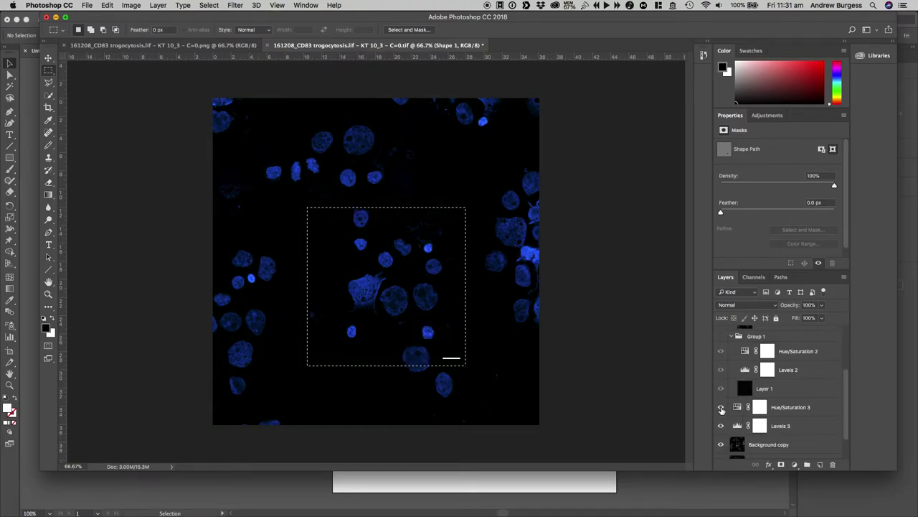
pyautogui.click(721, 407)
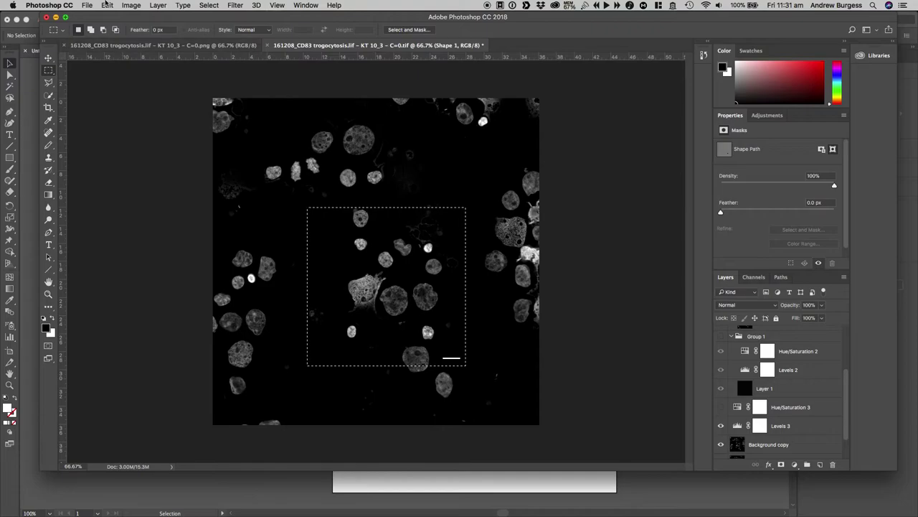
pyautogui.click(107, 5)
pyautogui.moveTo(127, 101)
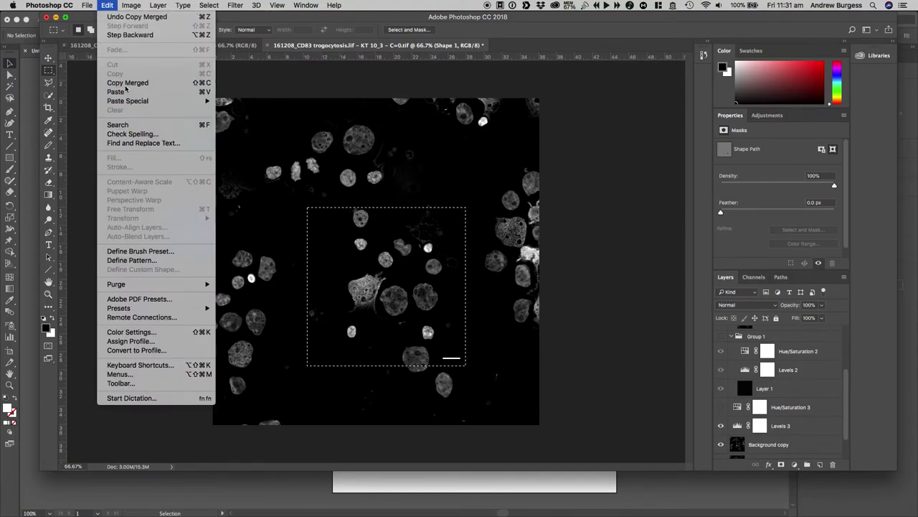
pyautogui.click(312, 233)
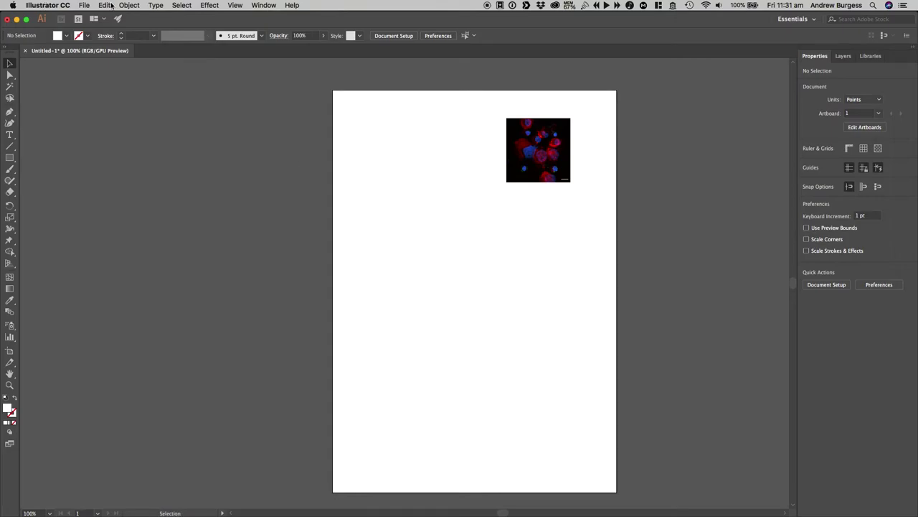
# Step: Paste the greyscale nuclei image and size it to about 141 pt at the page's top left
pyautogui.click(107, 5)
pyautogui.click(122, 57)
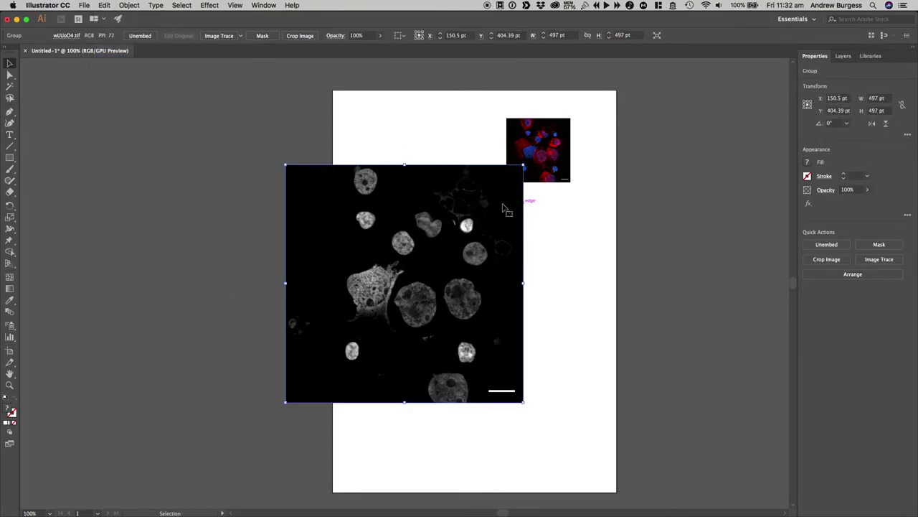
pyautogui.moveTo(523, 165); pyautogui.dragTo(386, 348)
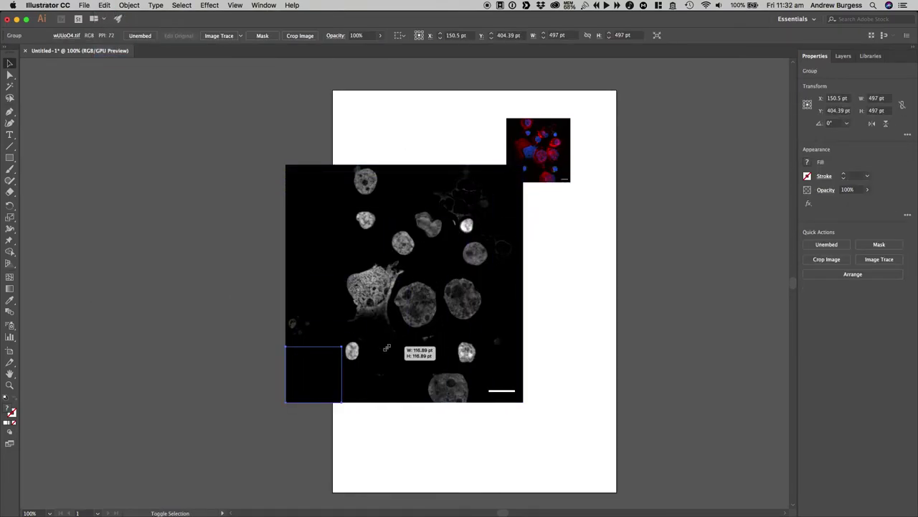
pyautogui.moveTo(328, 367); pyautogui.dragTo(404, 137)
pyautogui.moveTo(419, 171); pyautogui.dragTo(432, 182)
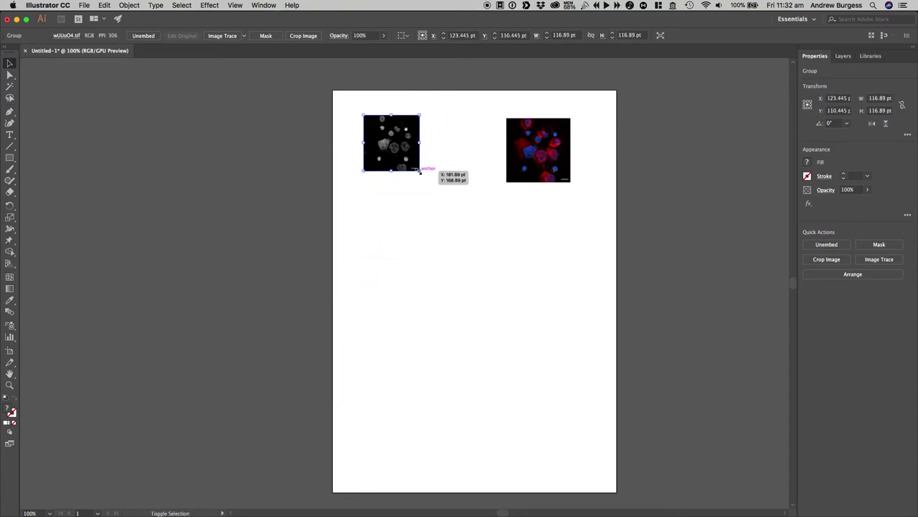
pyautogui.click(452, 215)
pyautogui.press('super+Tab')
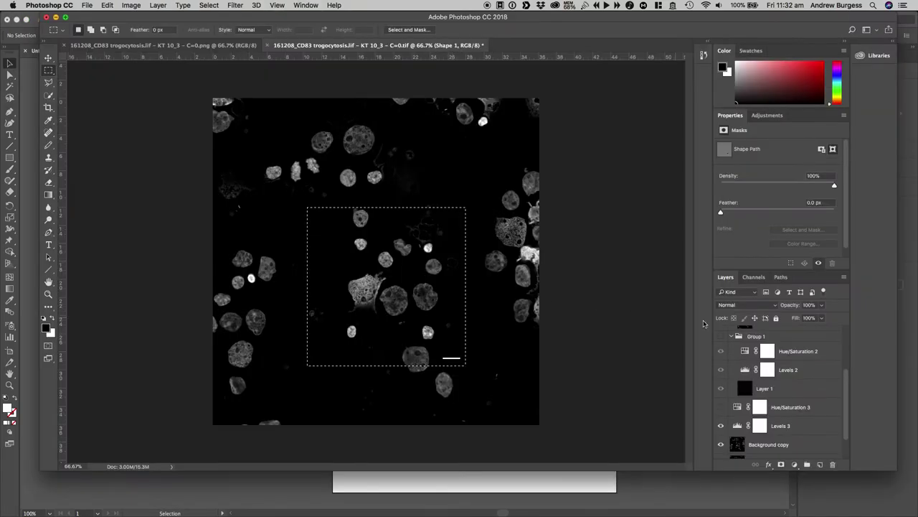
# Step: Re-enable Hue/Saturation 3 to tint the nuclei blue and Copy Merged the image
pyautogui.click(722, 407)
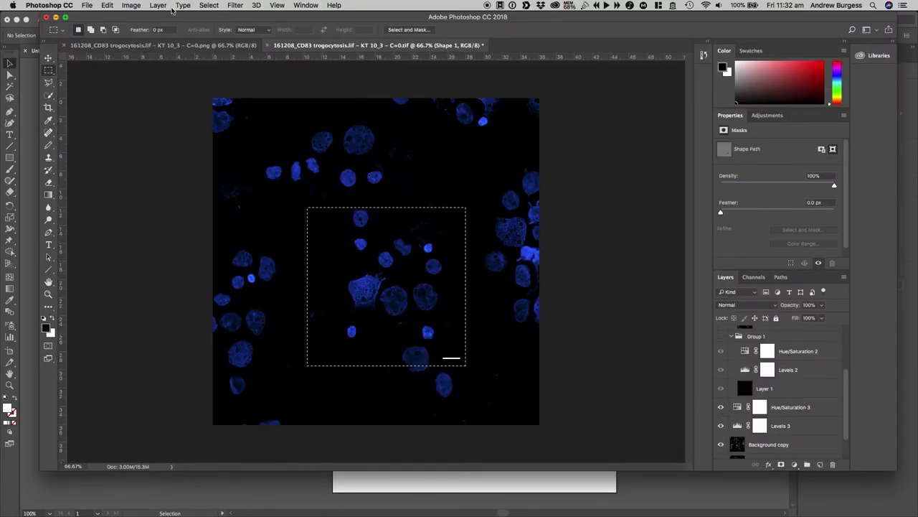
pyautogui.click(106, 5)
pyautogui.click(121, 85)
pyautogui.press('super+Tab')
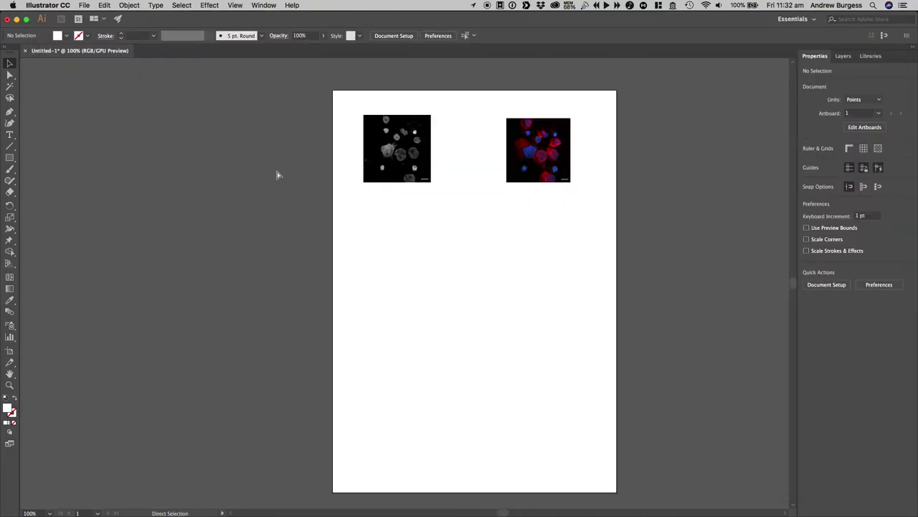
# Step: Paste the blue nuclei image beneath the greyscale panel at matching size
pyautogui.press('super+v')
pyautogui.moveTo(284, 164)
pyautogui.mouseDown()
pyautogui.moveTo(464, 342)
pyautogui.moveTo(391, 209)
pyautogui.mouseUp()
pyautogui.moveTo(424, 246); pyautogui.dragTo(435, 256)
pyautogui.click(487, 248)
pyautogui.moveTo(541, 165); pyautogui.dragTo(401, 324)
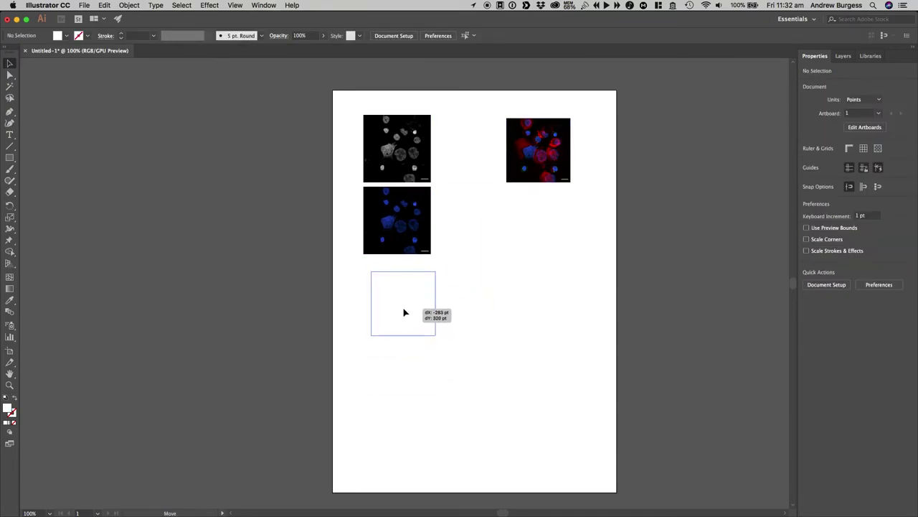
pyautogui.moveTo(401, 324); pyautogui.dragTo(541, 159)
pyautogui.click(535, 222)
# Step: In Photoshop, hide Background copy and copy the green-only image
pyautogui.press('super+Tab')
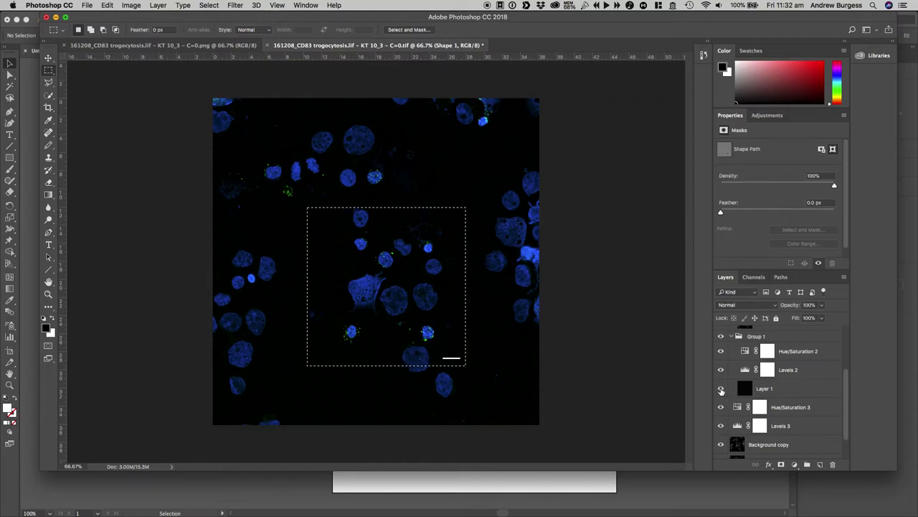
pyautogui.click(721, 444)
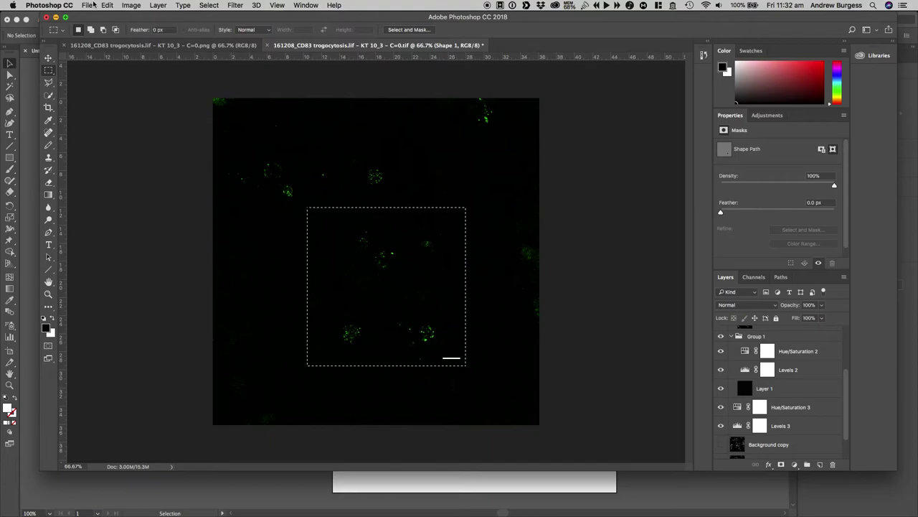
pyautogui.click(107, 5)
pyautogui.click(128, 84)
pyautogui.press('super+Tab')
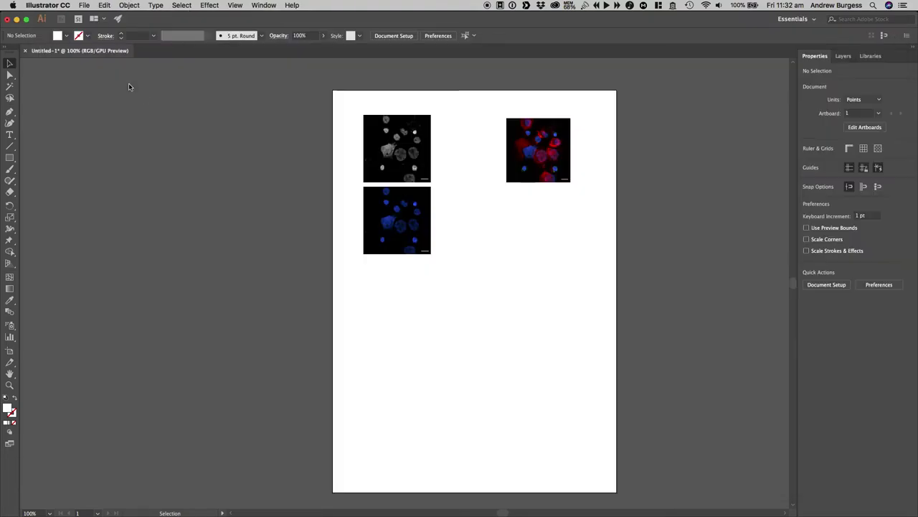
# Step: Paste the green channel image beneath the blue panel as a 163.89 pt square
pyautogui.press('super+v')
pyautogui.moveTo(286, 165)
pyautogui.mouseDown()
pyautogui.moveTo(444, 323)
pyautogui.moveTo(478, 262)
pyautogui.moveTo(399, 299)
pyautogui.mouseUp()
pyautogui.moveTo(442, 336); pyautogui.dragTo(433, 336)
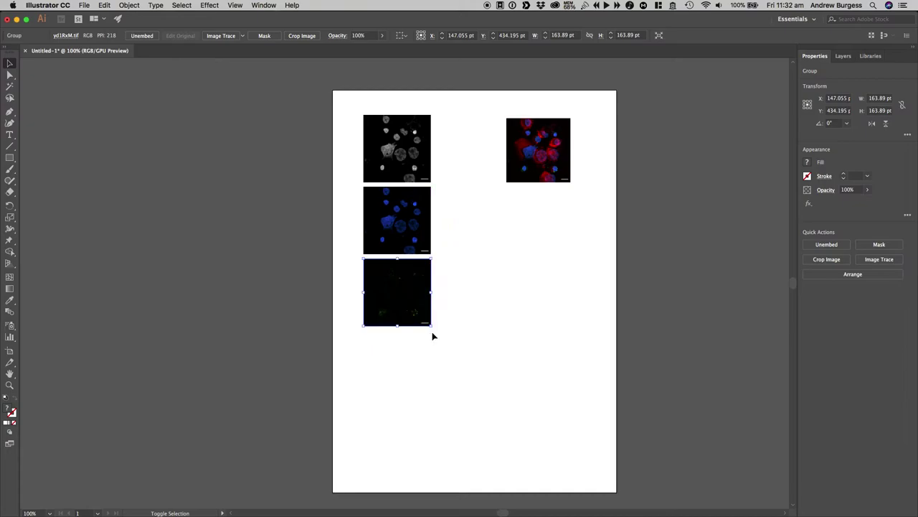
pyautogui.click(447, 349)
pyautogui.press('super+Tab')
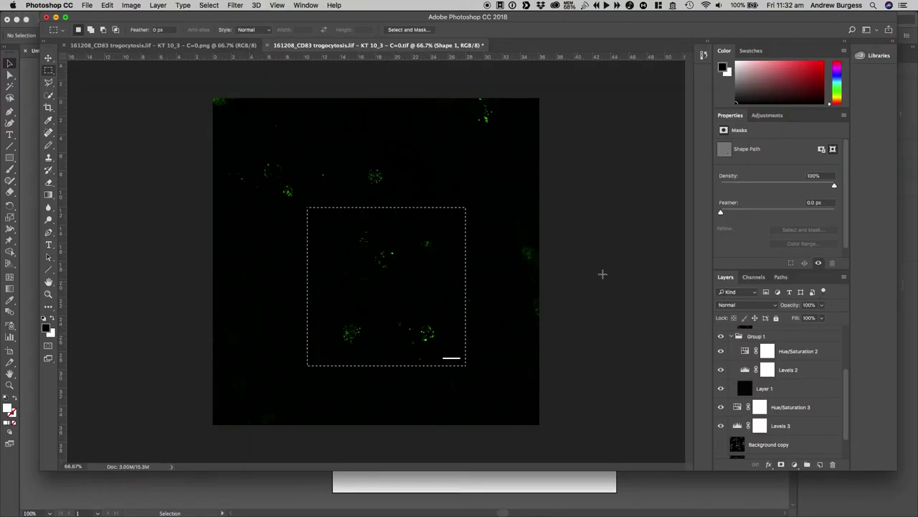
# Step: Hide Group 1, show Group 2, and Copy Merged the red-only channel image
pyautogui.click(721, 337)
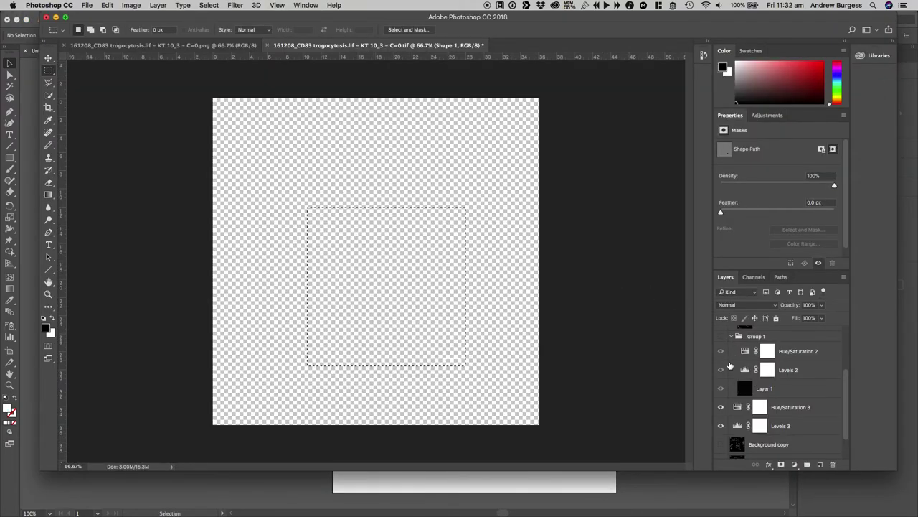
pyautogui.scroll(3, 721, 366)
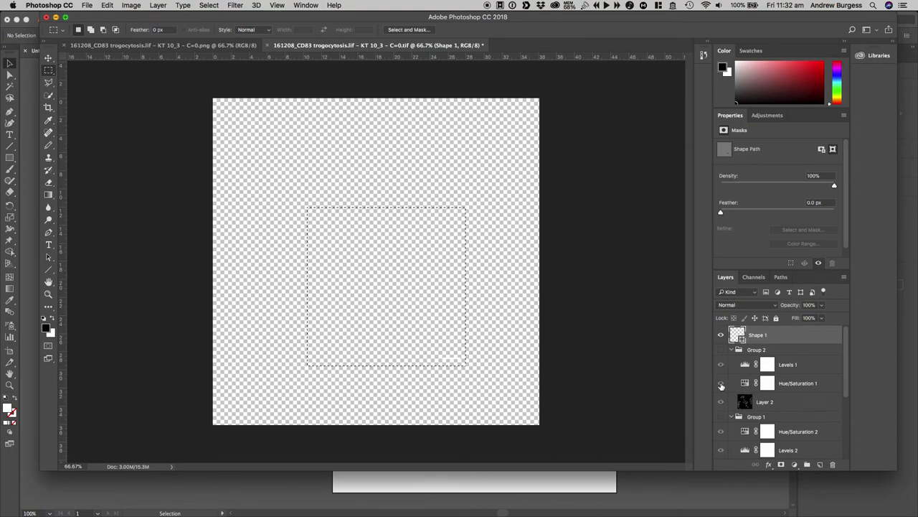
pyautogui.click(721, 349)
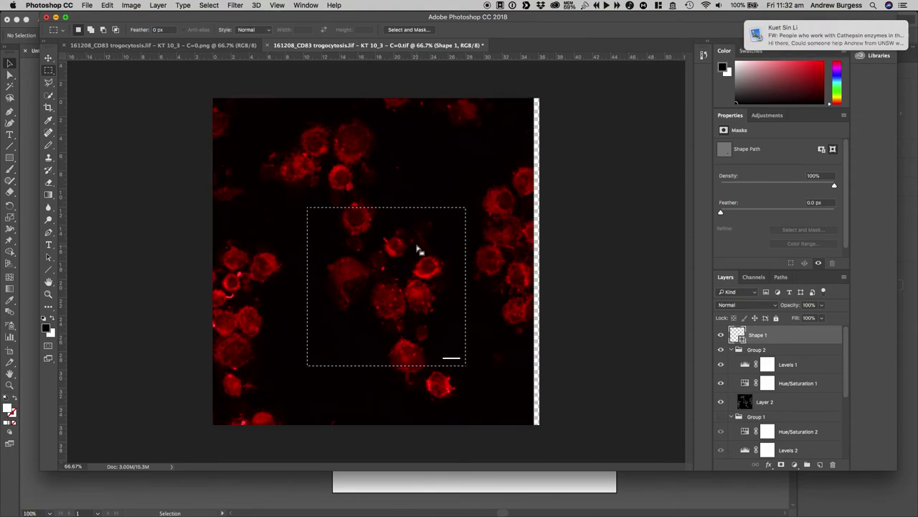
pyautogui.click(108, 5)
pyautogui.click(126, 84)
pyautogui.press('super+Tab')
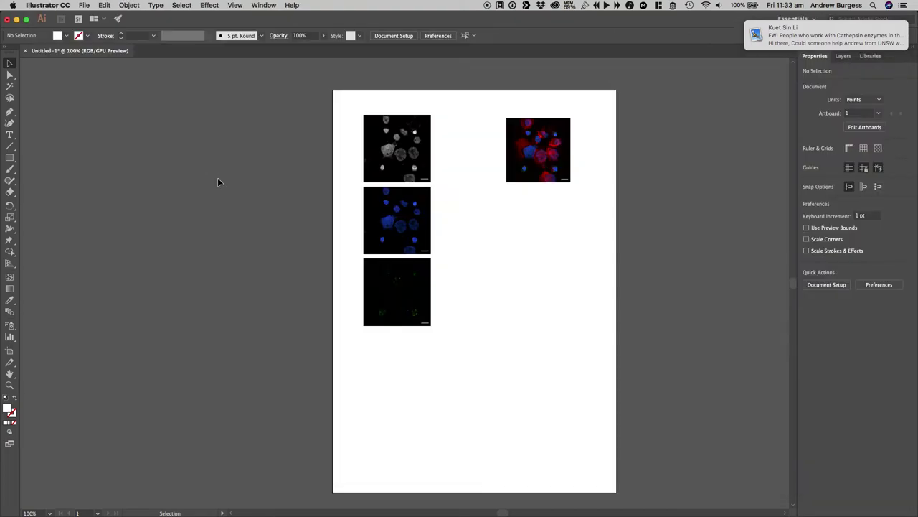
# Step: Paste the red image and line up blue, green and red panels side by side
pyautogui.press('super+v')
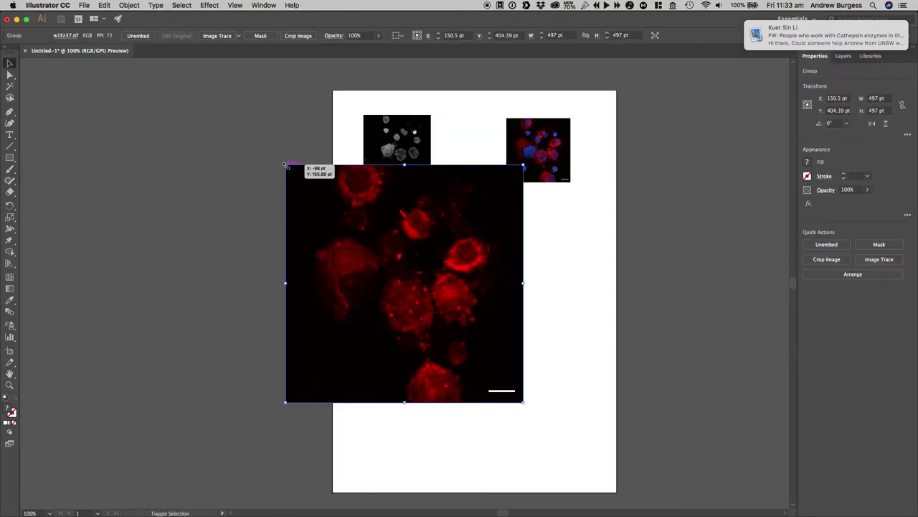
pyautogui.moveTo(285, 164); pyautogui.dragTo(466, 345)
pyautogui.moveTo(425, 290); pyautogui.dragTo(463, 221)
pyautogui.moveTo(512, 380); pyautogui.dragTo(513, 255)
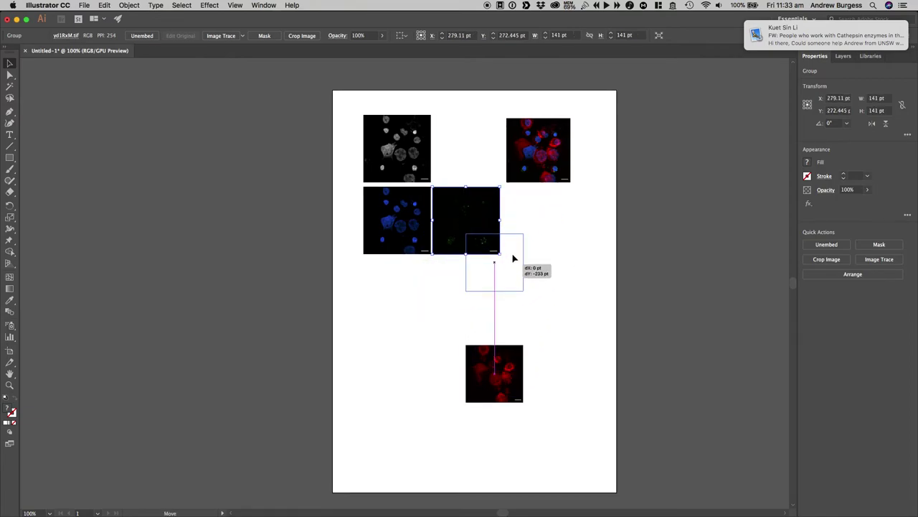
pyautogui.moveTo(513, 258); pyautogui.dragTo(540, 215)
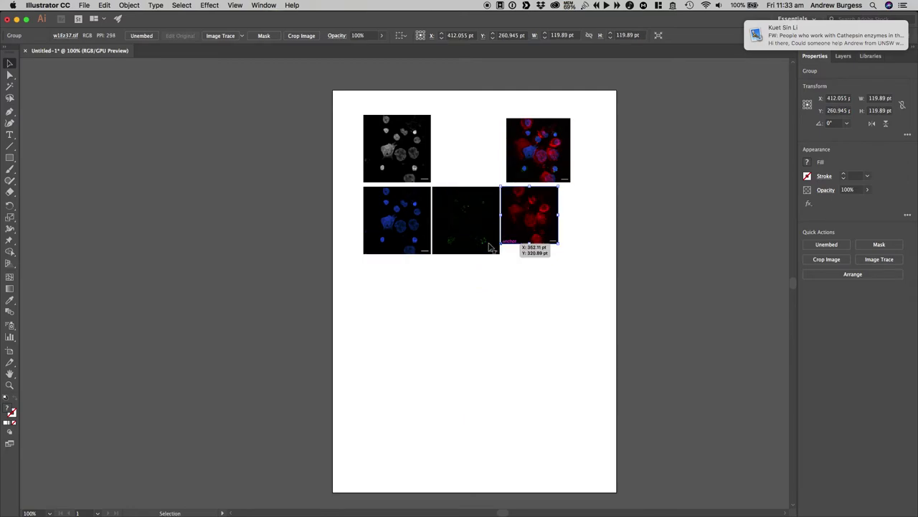
pyautogui.click(367, 250)
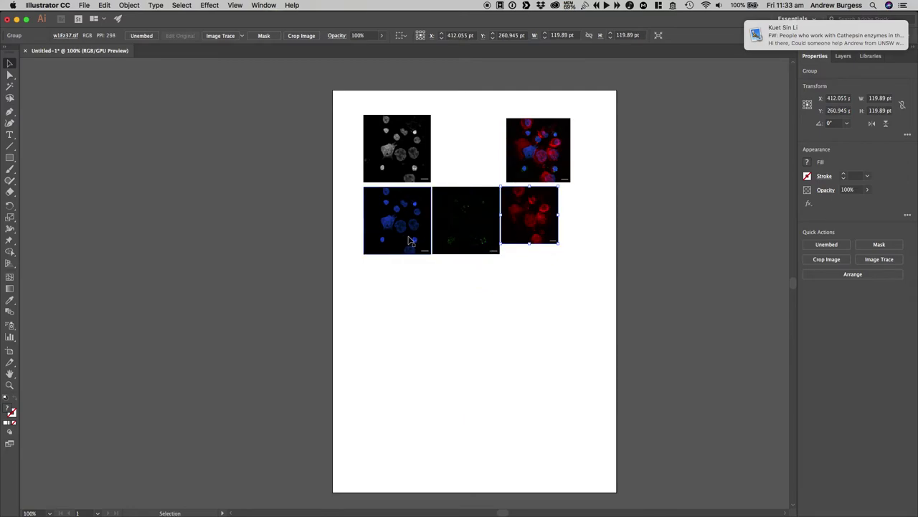
pyautogui.moveTo(364, 254); pyautogui.dragTo(383, 235)
# Step: Shrink the green, red and merged images with corner handles to fit one row
pyautogui.click(488, 251)
pyautogui.moveTo(501, 253)
pyautogui.mouseDown()
pyautogui.moveTo(481, 234)
pyautogui.moveTo(530, 234)
pyautogui.mouseUp()
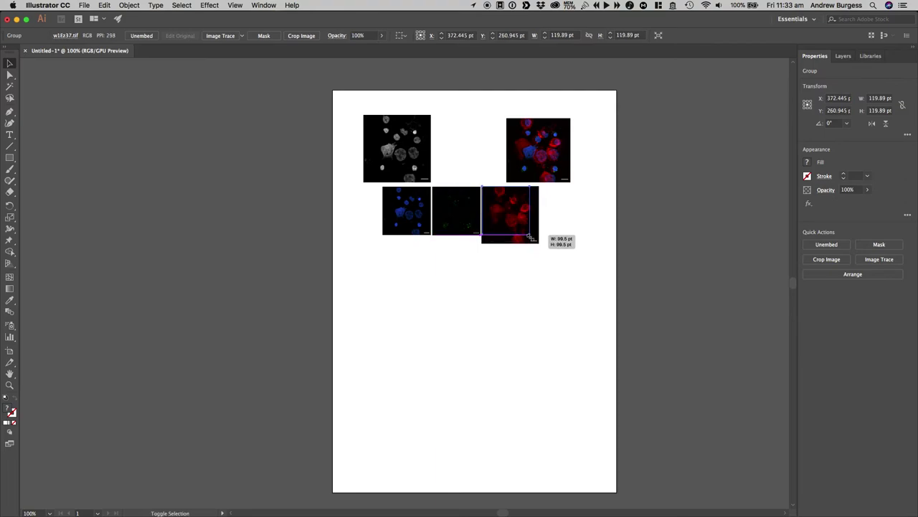
pyautogui.moveTo(529, 162)
pyautogui.mouseDown()
pyautogui.moveTo(567, 222)
pyautogui.moveTo(555, 224)
pyautogui.mouseUp()
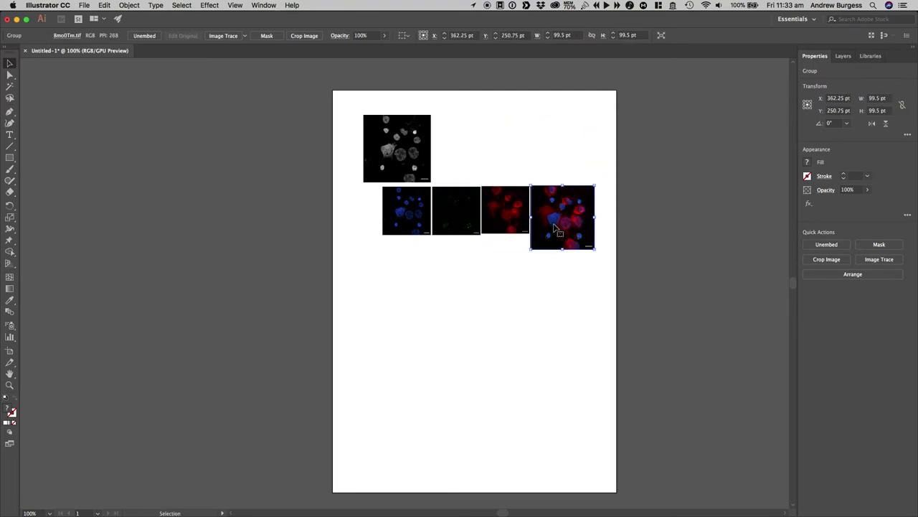
pyautogui.moveTo(595, 249)
pyautogui.mouseDown()
pyautogui.moveTo(582, 236)
pyautogui.moveTo(561, 90)
pyautogui.mouseUp()
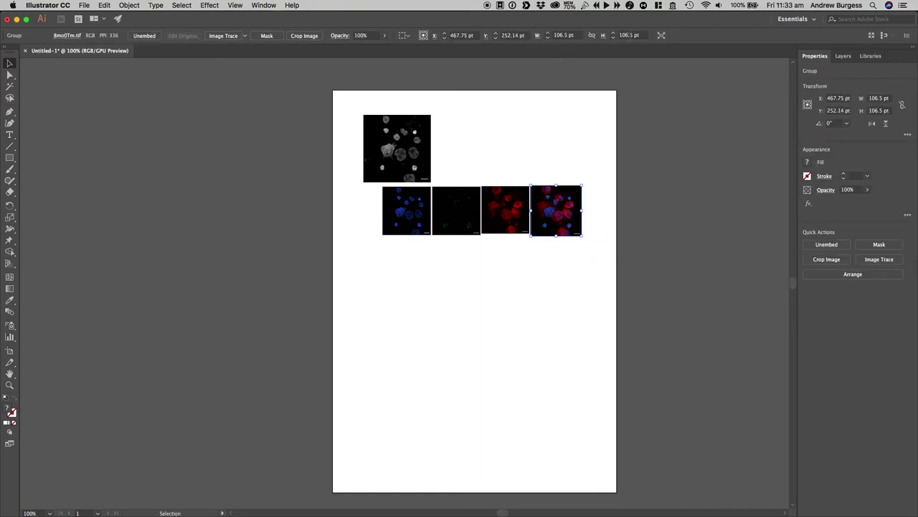
# Step: Set the merged, red and blue images to 100 pt in the W/H fields
pyautogui.click(607, 35)
pyautogui.write('100')
pyautogui.press('Return')
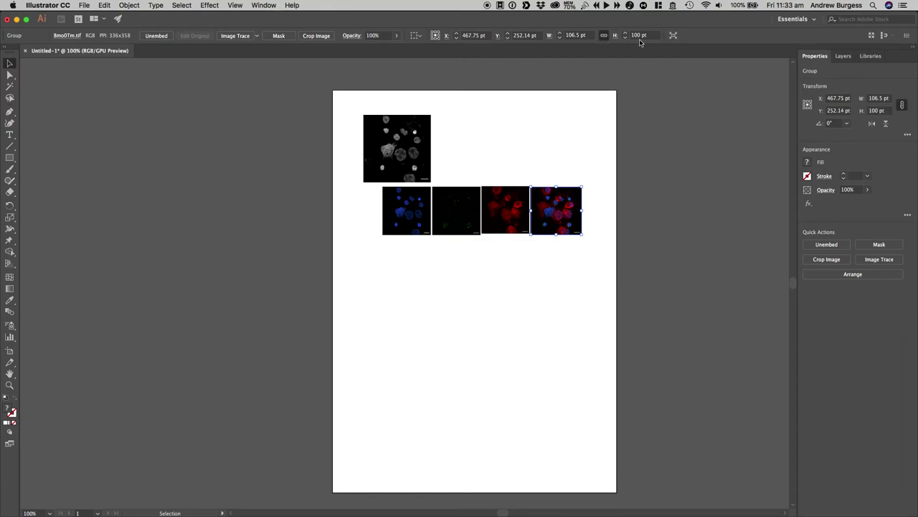
pyautogui.click(577, 34)
pyautogui.write('100')
pyautogui.press('Return')
pyautogui.click(514, 205)
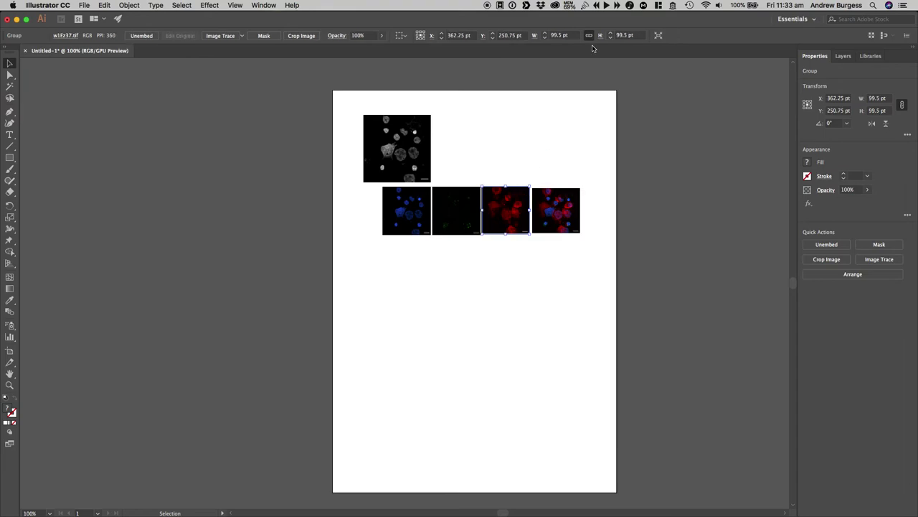
pyautogui.click(560, 34)
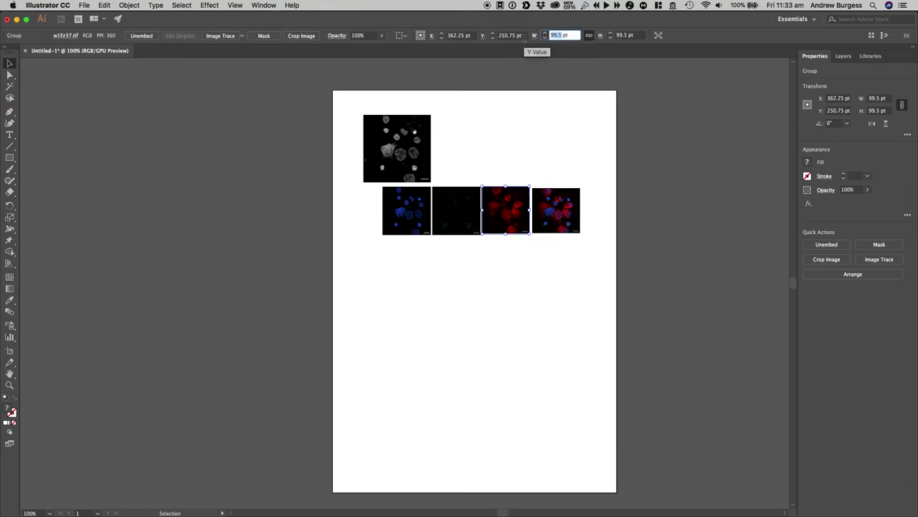
pyautogui.write('100')
pyautogui.press('Return')
pyautogui.hotkey('ctrl', 'alt', '[')
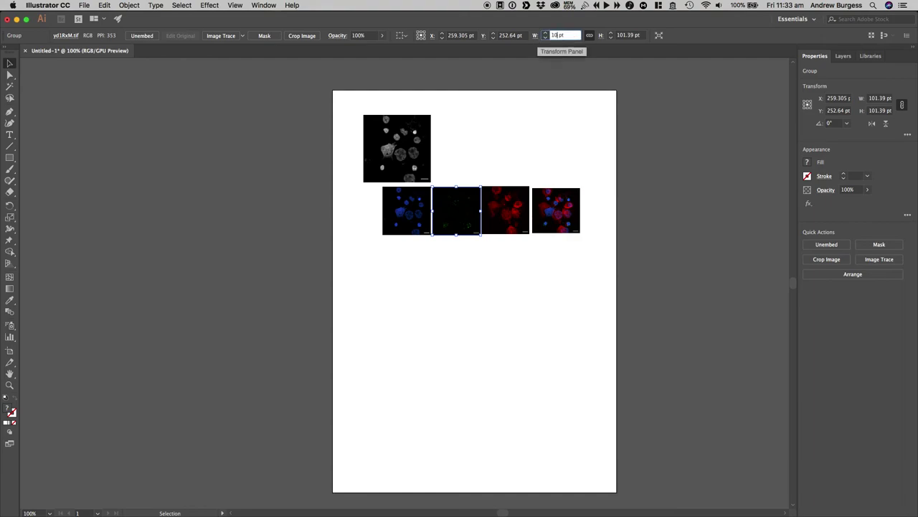
pyautogui.click(391, 229)
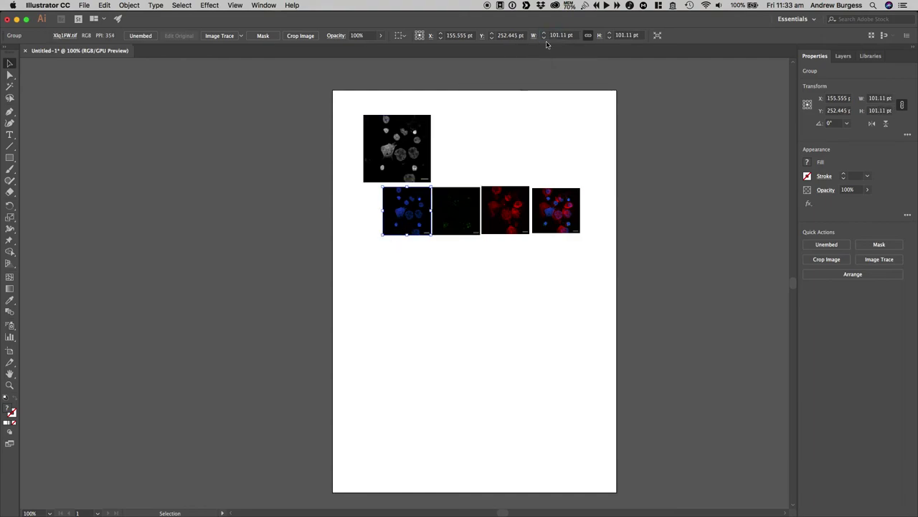
pyautogui.press('Return')
# Step: Delete the grey image and move the four panels near the page top, top-aligned
pyautogui.click(403, 151)
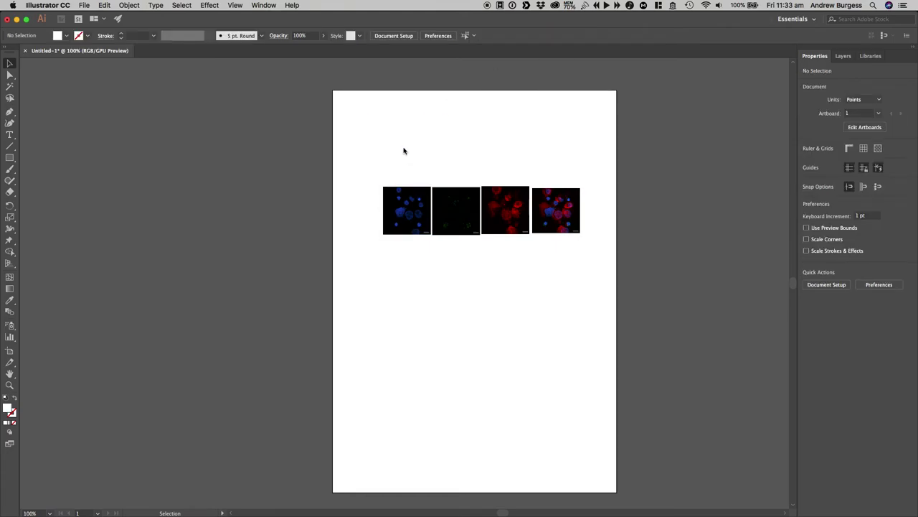
pyautogui.moveTo(381, 181); pyautogui.dragTo(601, 254)
pyautogui.moveTo(574, 219); pyautogui.dragTo(543, 157)
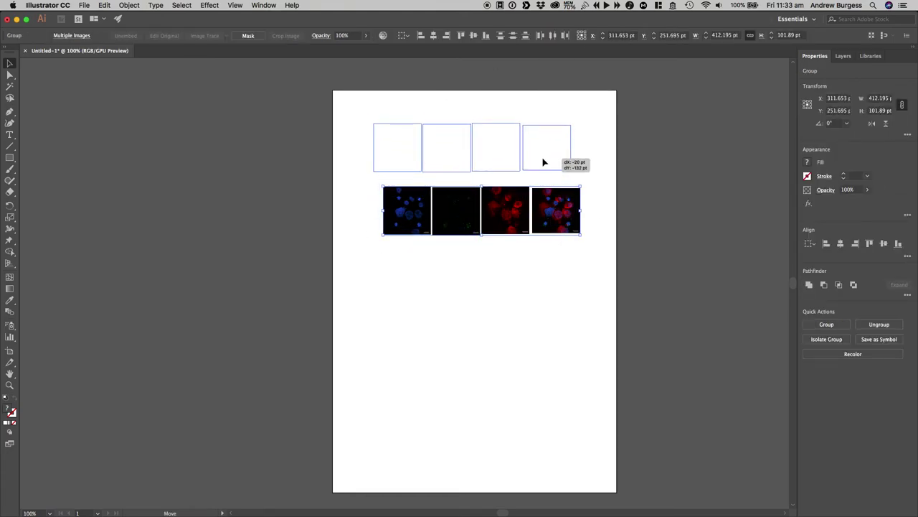
pyautogui.click(462, 35)
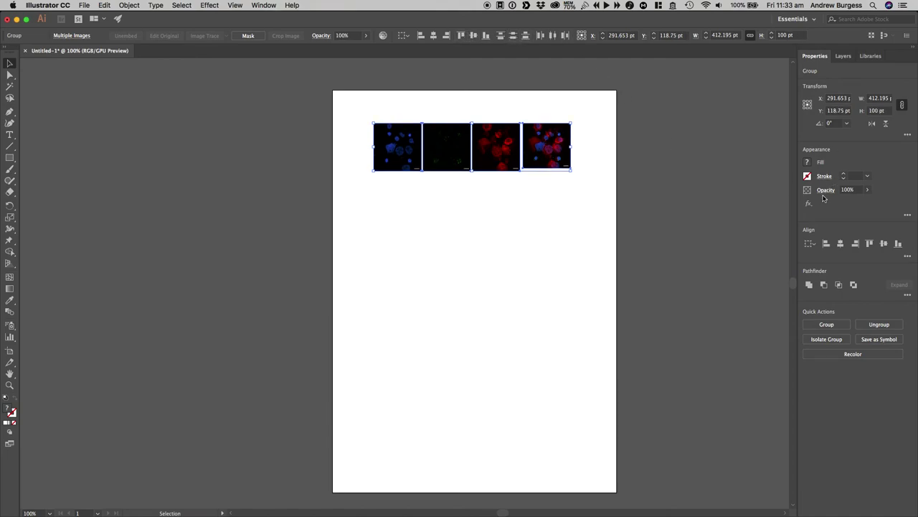
pyautogui.click(129, 6)
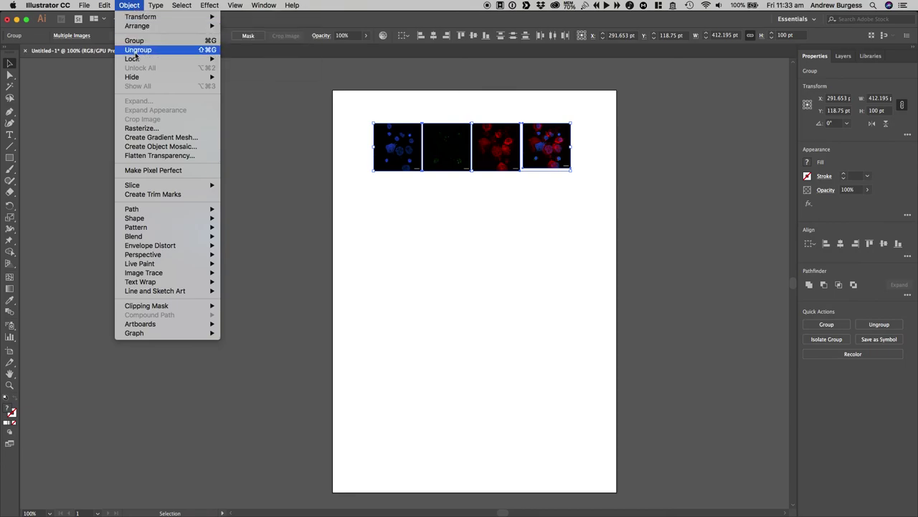
pyautogui.moveTo(141, 17)
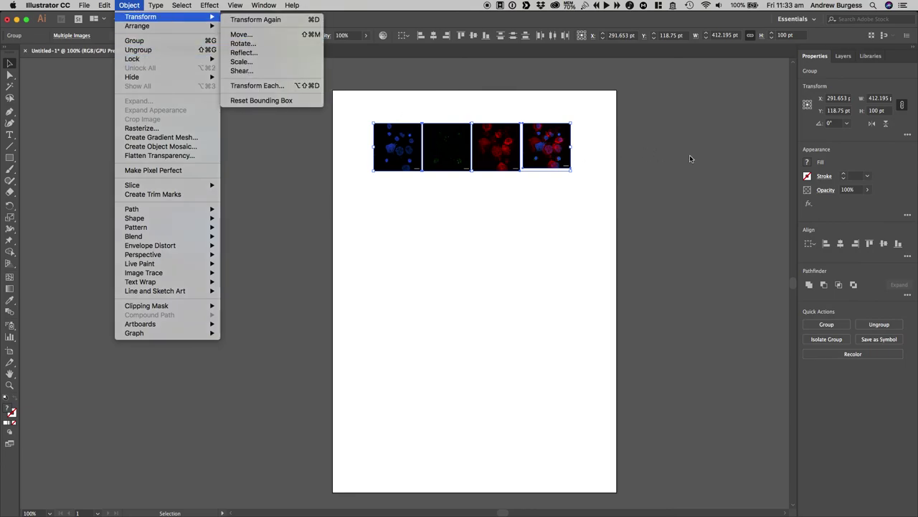
pyautogui.click(690, 158)
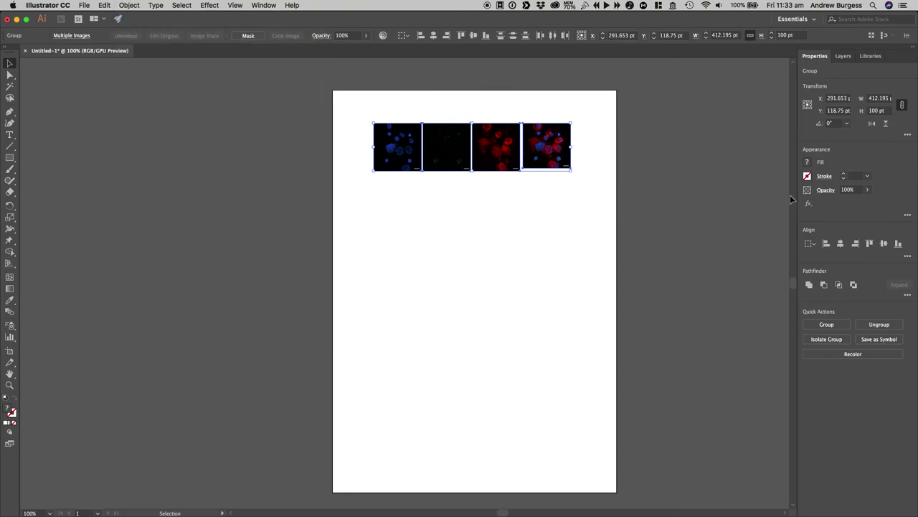
pyautogui.click(908, 257)
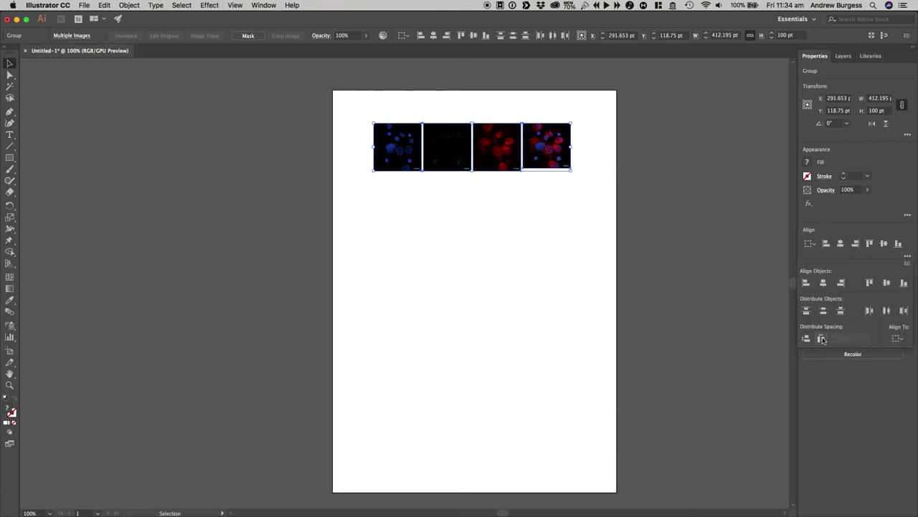
pyautogui.click(611, 157)
pyautogui.click(624, 207)
# Step: Unlink width and height and set the merged image's height to 100 pt
pyautogui.click(556, 154)
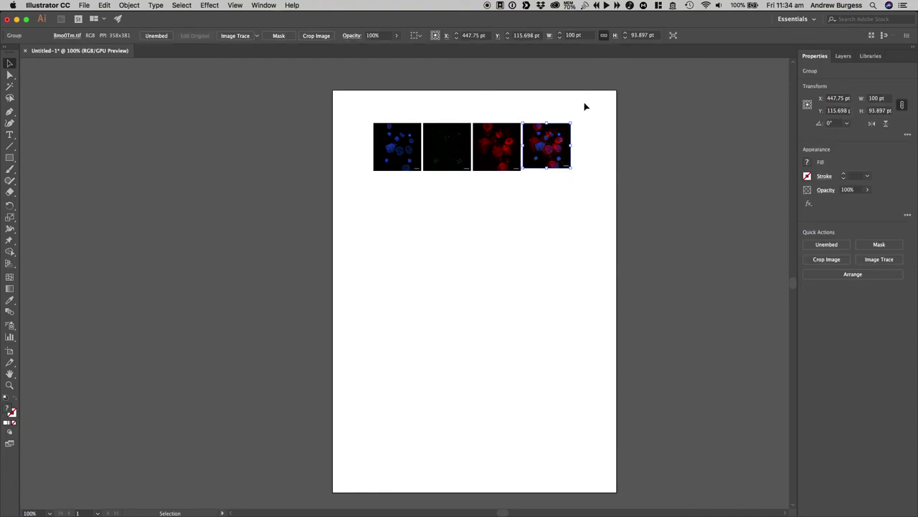
pyautogui.click(504, 140)
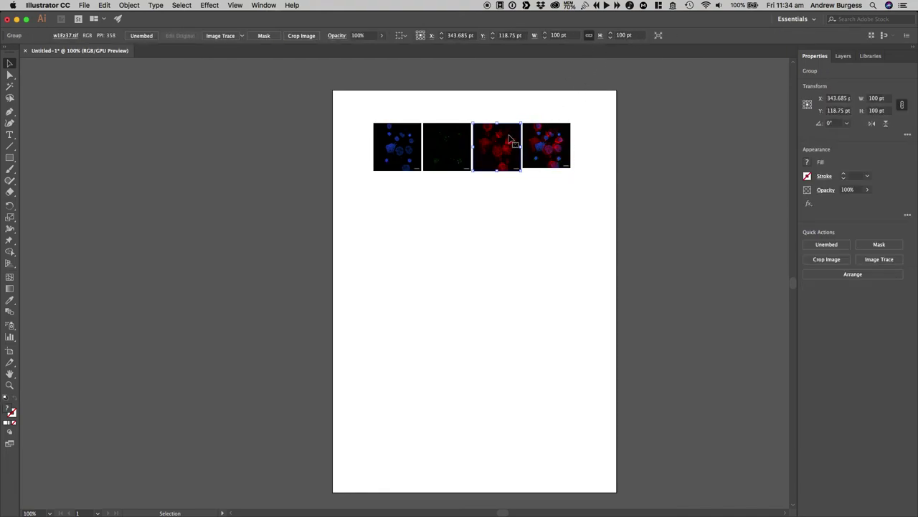
pyautogui.click(549, 141)
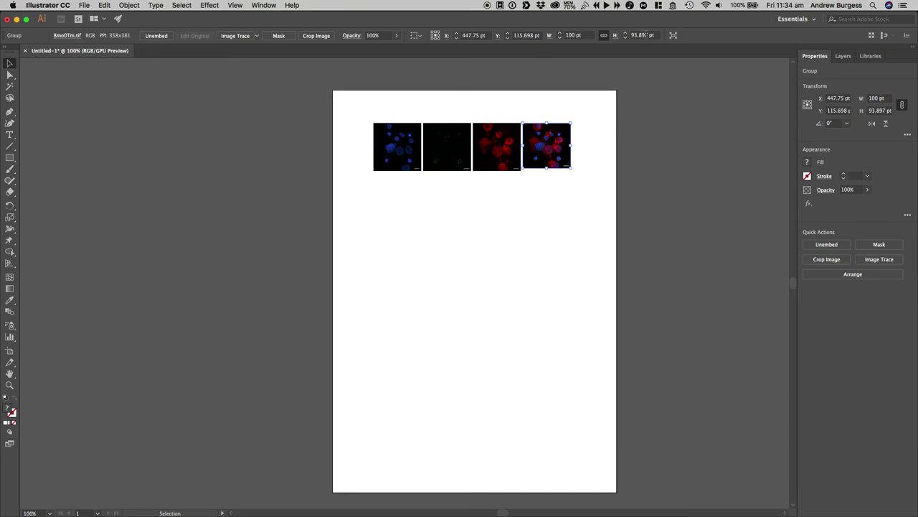
pyautogui.click(604, 35)
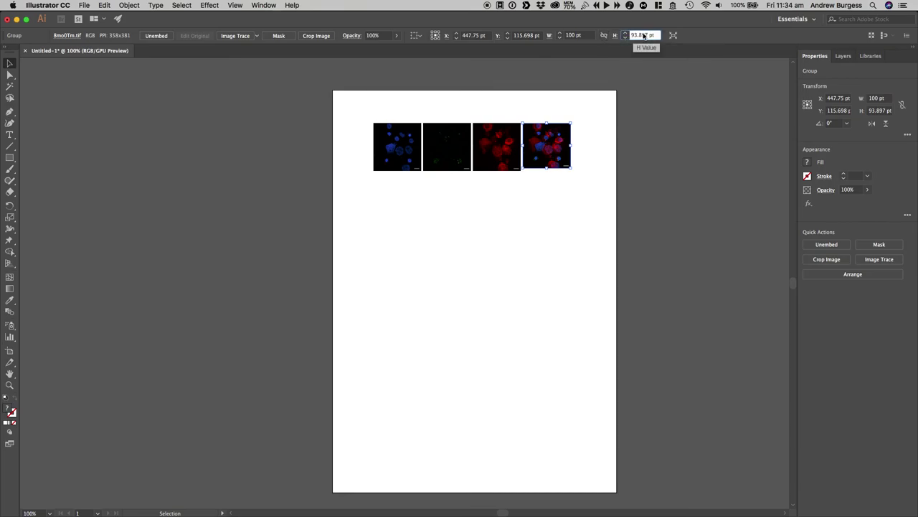
pyautogui.write('100')
pyautogui.press('Return')
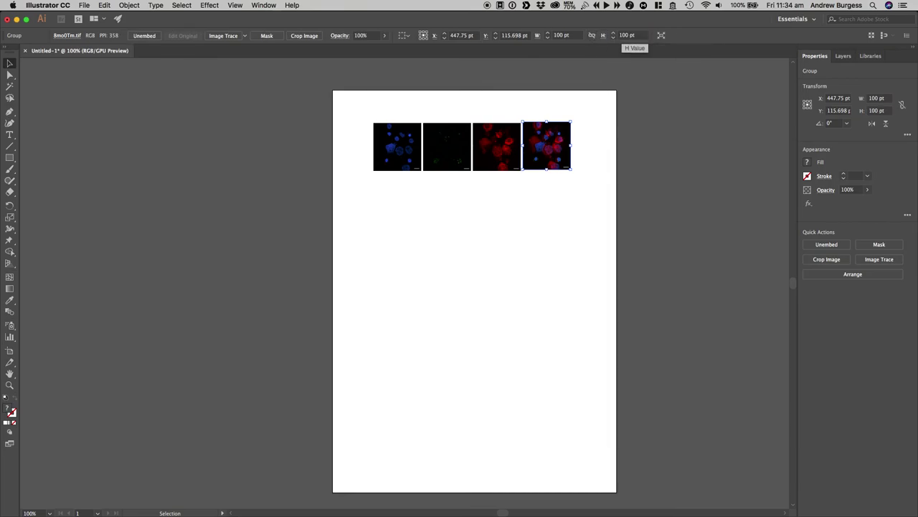
# Step: Select the whole four-image row and review the alignment options
pyautogui.click(599, 178)
pyautogui.moveTo(520, 176); pyautogui.dragTo(580, 160)
pyautogui.click(624, 178)
pyautogui.click(384, 134)
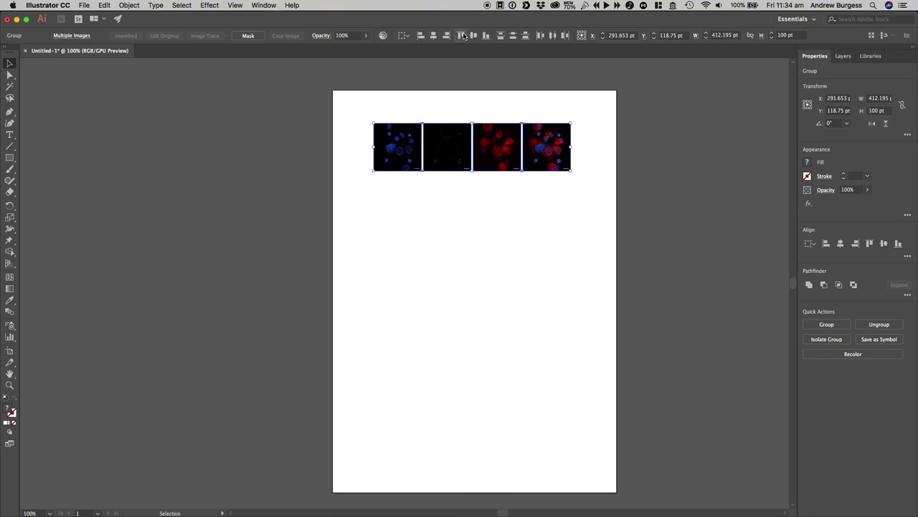
pyautogui.click(907, 258)
pyautogui.click(596, 178)
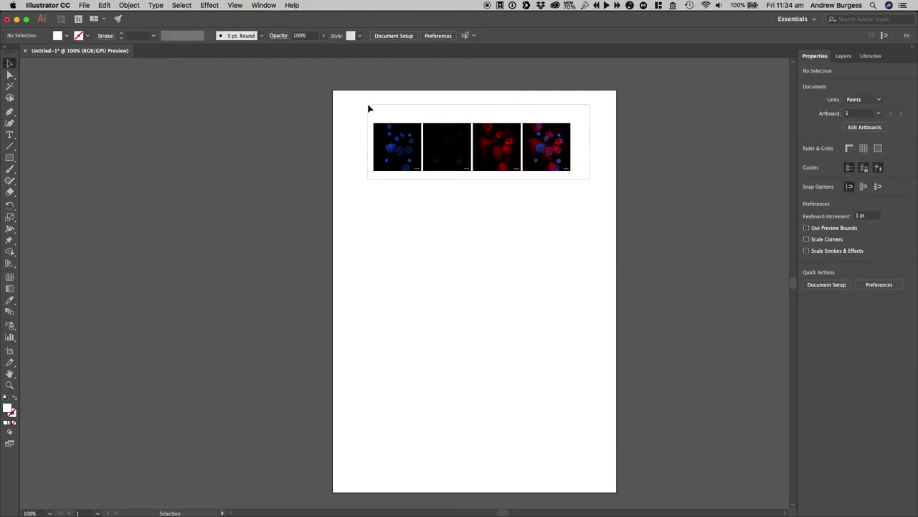
# Step: Enlarge the four-panel row as a group to about 462 × 112 pt
pyautogui.moveTo(412, 106); pyautogui.dragTo(369, 107)
pyautogui.moveTo(572, 172); pyautogui.dragTo(592, 189)
pyautogui.moveTo(370, 178); pyautogui.dragTo(358, 180)
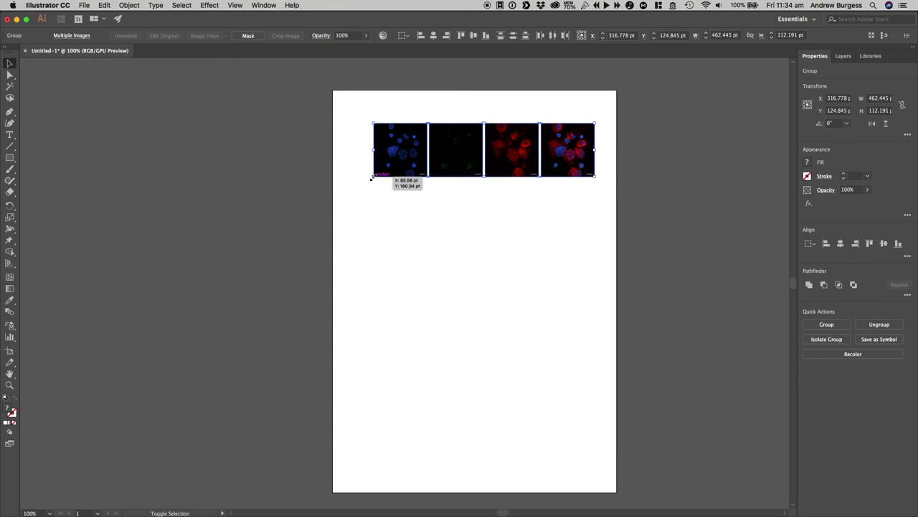
pyautogui.click(447, 222)
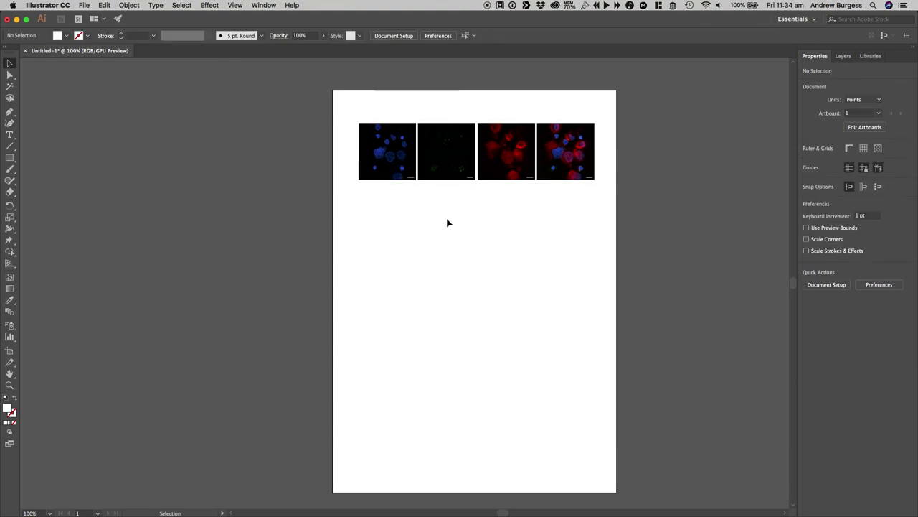
# Step: Zoom in to 200% and scroll around to inspect the panels
pyautogui.press('super+equal')
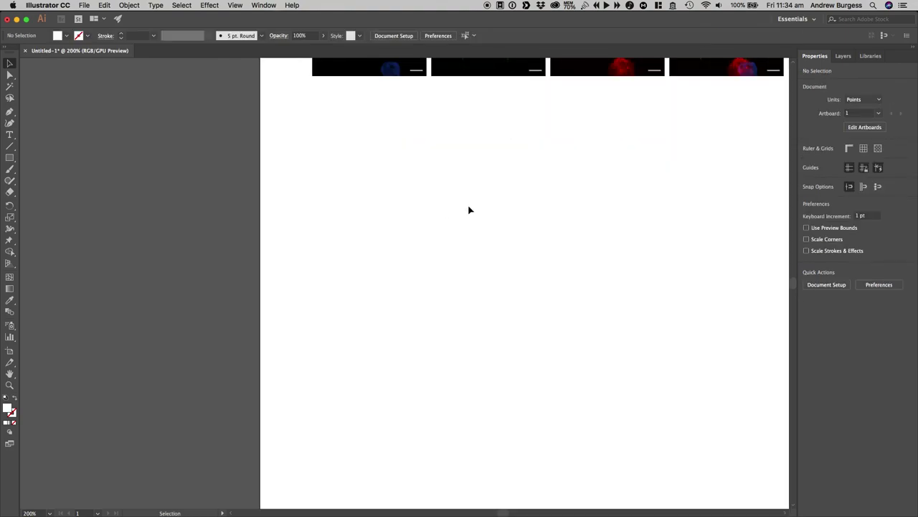
pyautogui.scroll(5, 467, 211)
pyautogui.hscroll(3, 556, 278)
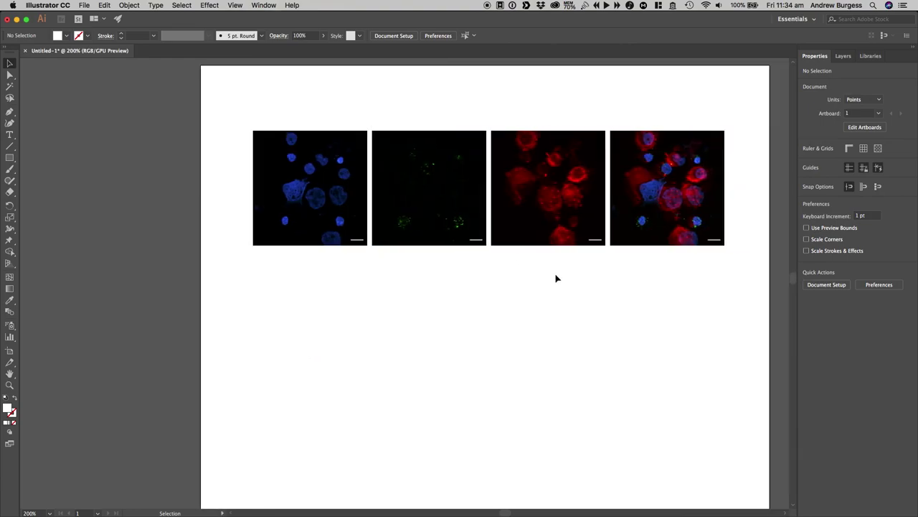
pyautogui.hscroll(1, 556, 279)
pyautogui.hscroll(3, 556, 278)
pyautogui.scroll(1, 556, 279)
pyautogui.scroll(1, 556, 278)
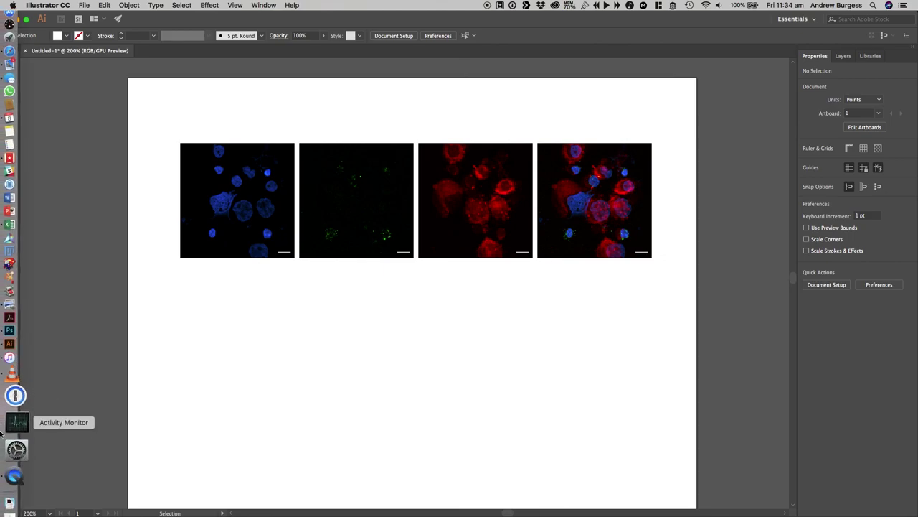
pyautogui.rightClick(16, 452)
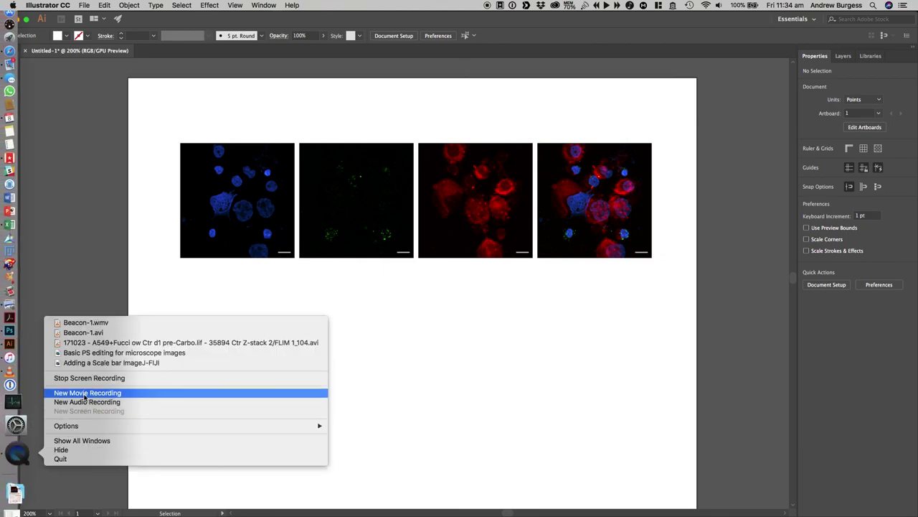